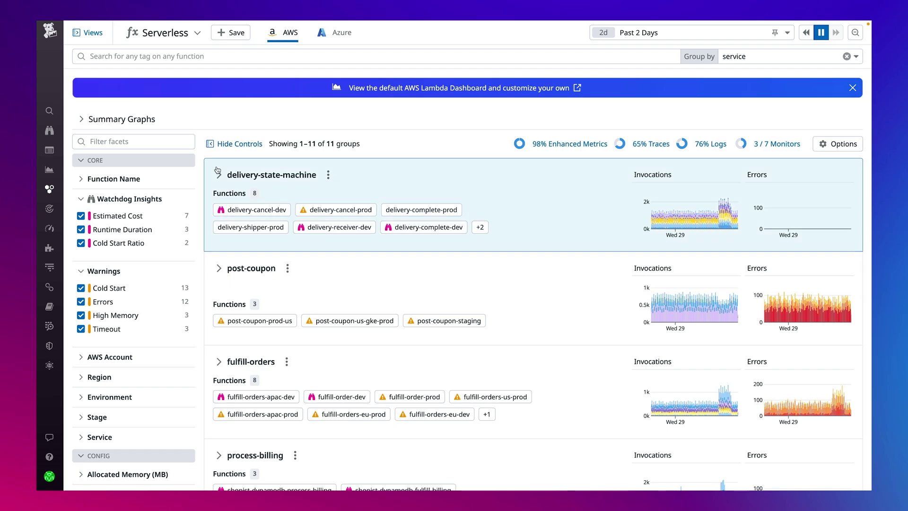
Expand the delivery-state-machine, post-coupon and fulfill-orders groups to show their resource tables.
left_click(217, 172)
scroll(217, 171, "down", 1)
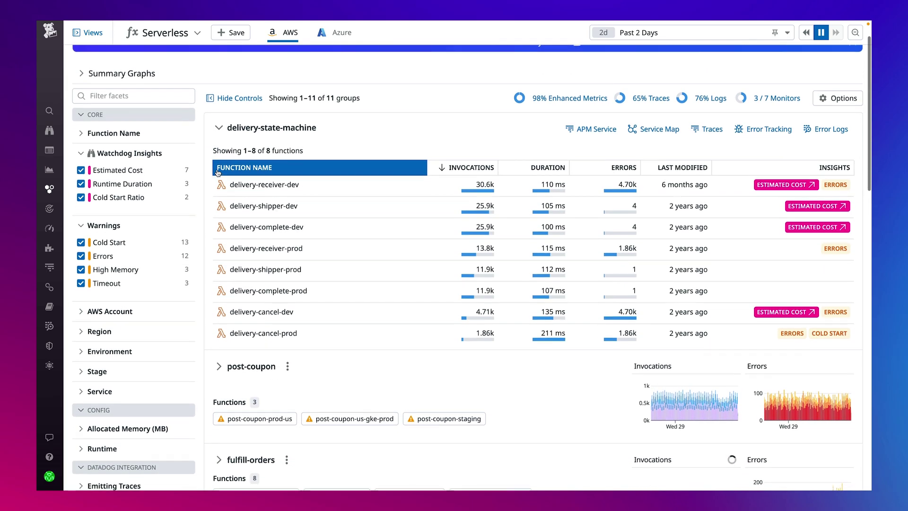
scroll(213, 184, "down", 2)
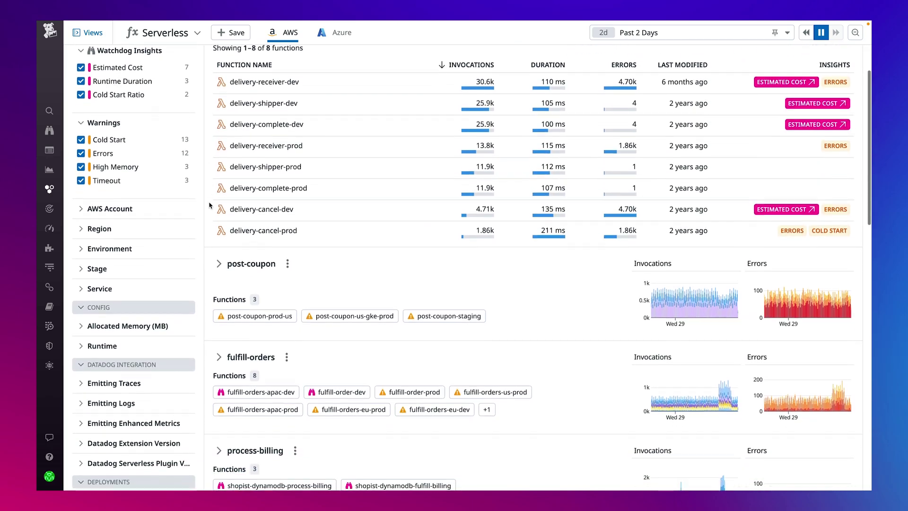
left_click(209, 252)
scroll(208, 265, "down", 1)
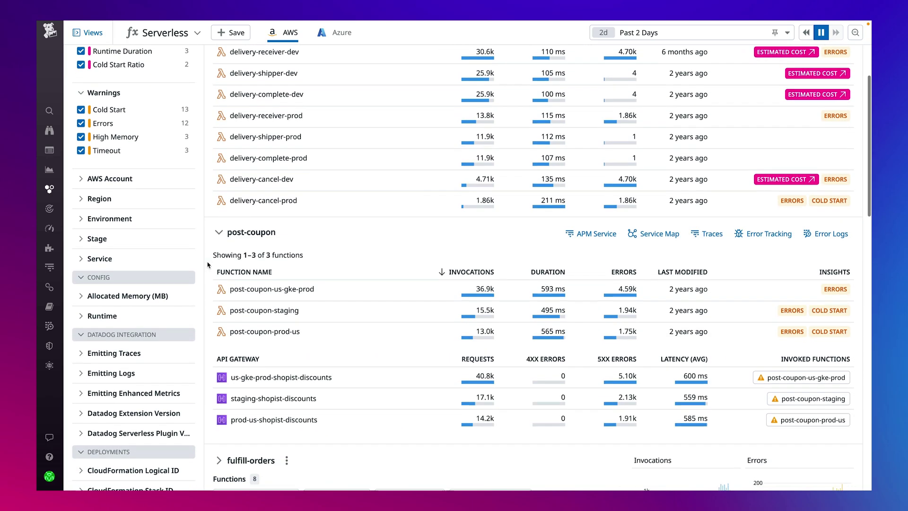
scroll(208, 265, "down", 2)
scroll(213, 284, "down", 2)
left_click(216, 290)
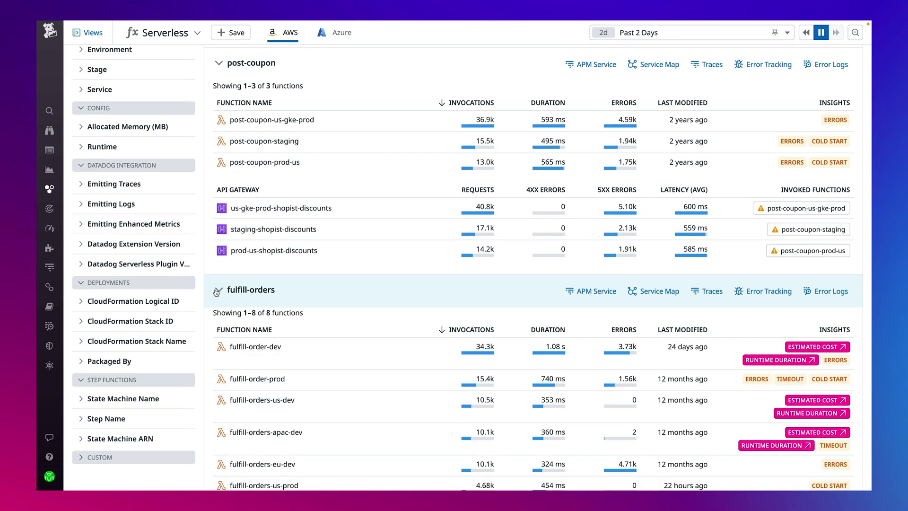
scroll(212, 305, "down", 2)
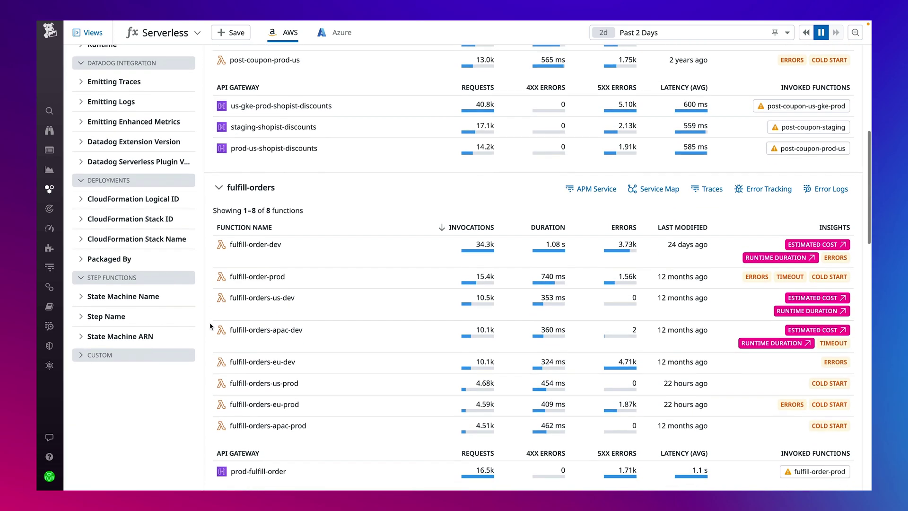
scroll(210, 327, "down", 1)
scroll(210, 326, "down", 1)
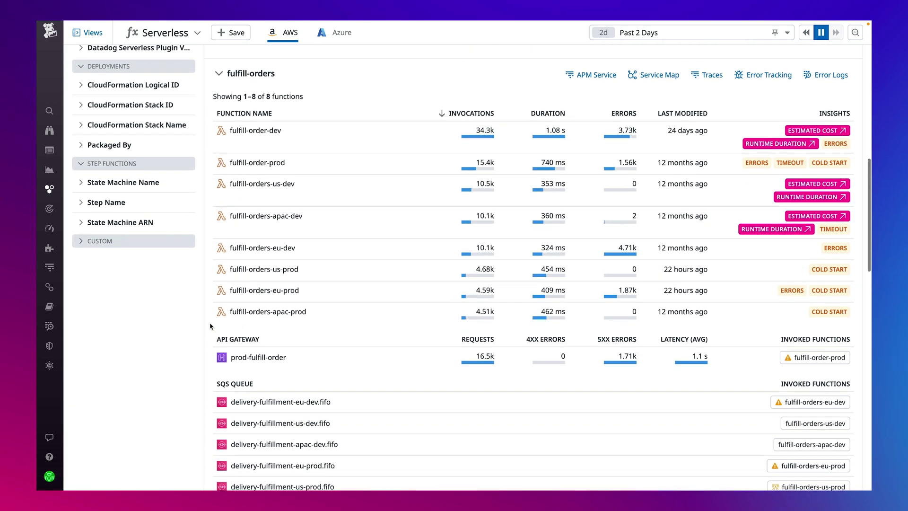
scroll(210, 326, "down", 1)
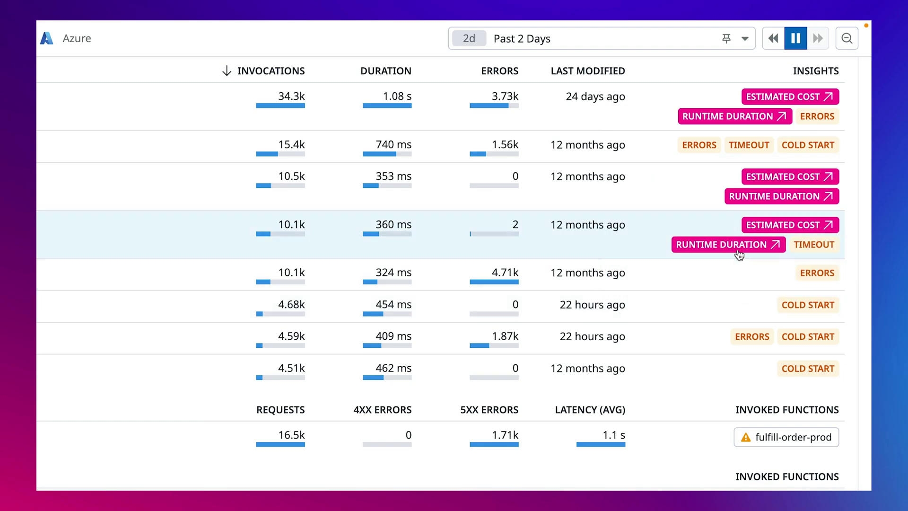
mouse_move(776, 228)
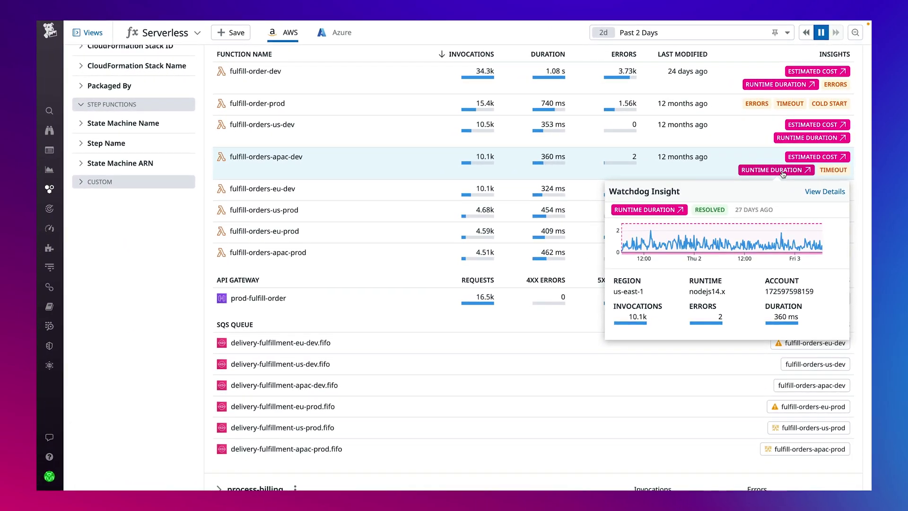
left_click(782, 173)
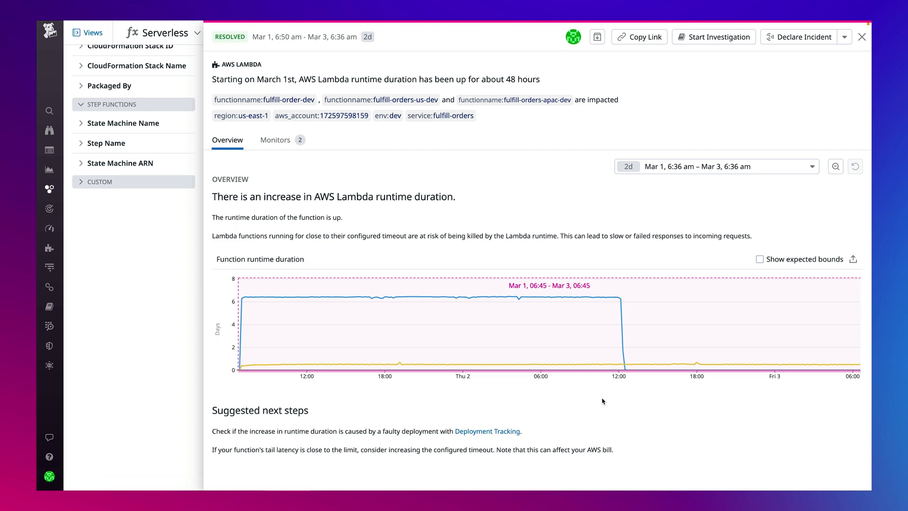
key("Escape")
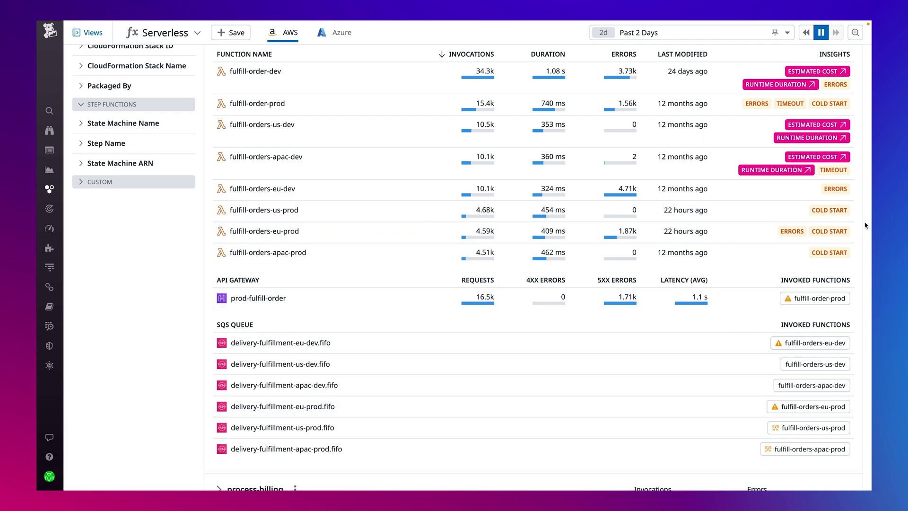
scroll(865, 225, "up", 1)
scroll(865, 225, "up", 1)
scroll(865, 225, "up", 1)
scroll(865, 225, "up", 2)
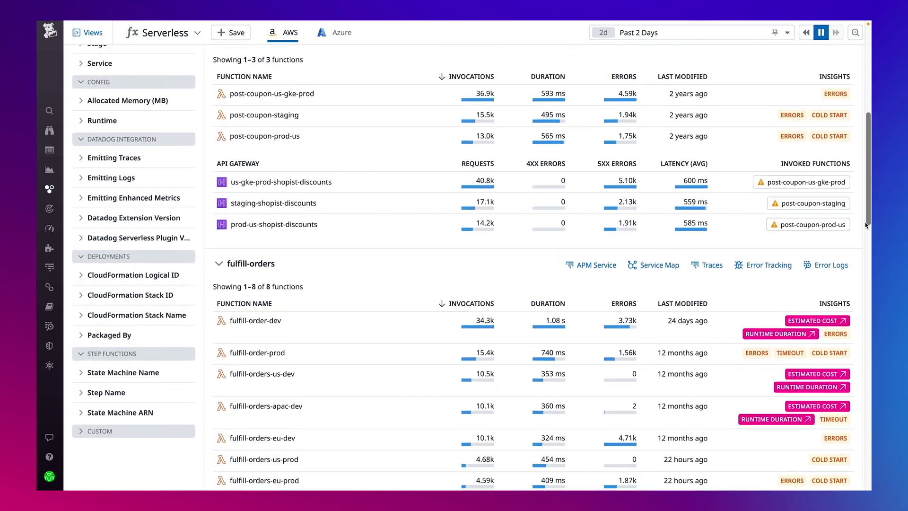
scroll(864, 225, "up", 2)
scroll(865, 225, "up", 3)
scroll(864, 225, "up", 1)
scroll(864, 225, "up", 1)
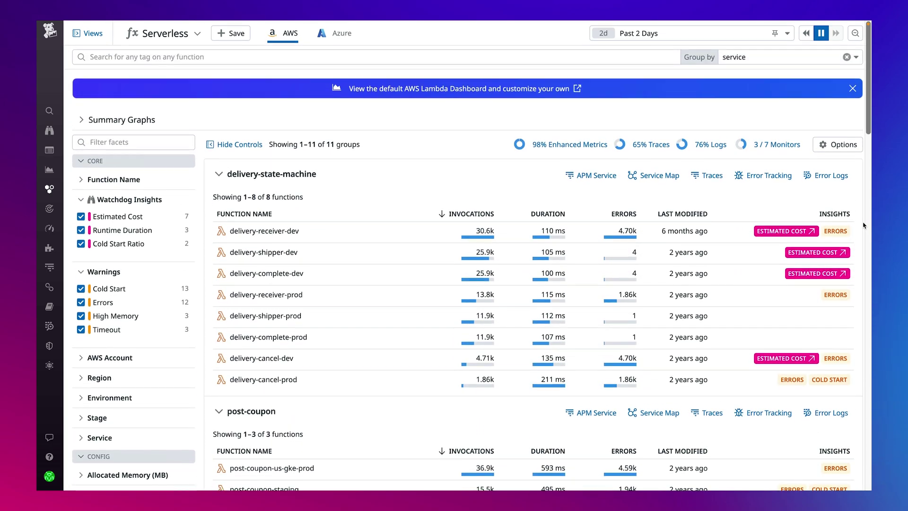
left_click(764, 61)
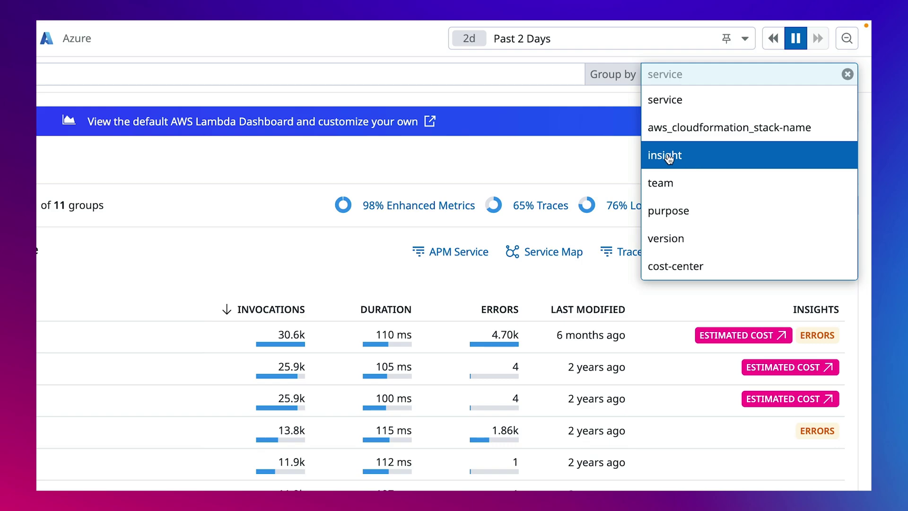
left_click(622, 152)
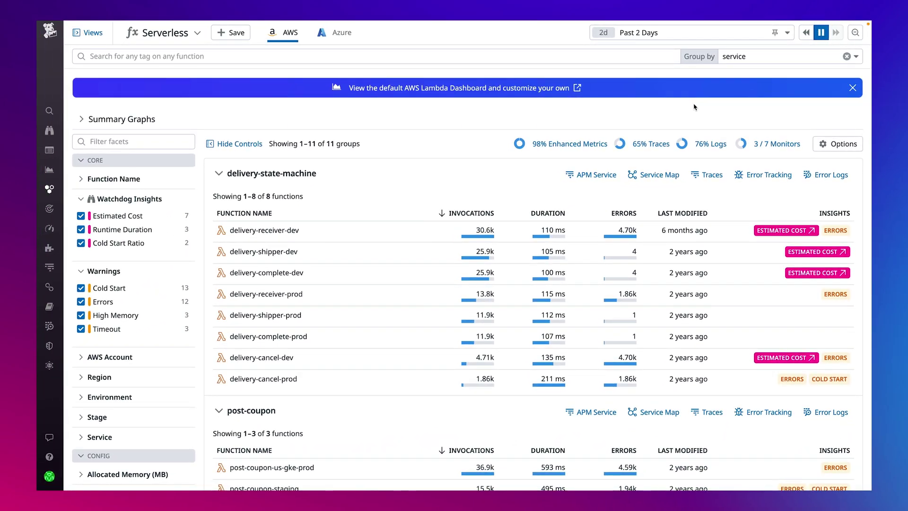
scroll(409, 315, "down", 3)
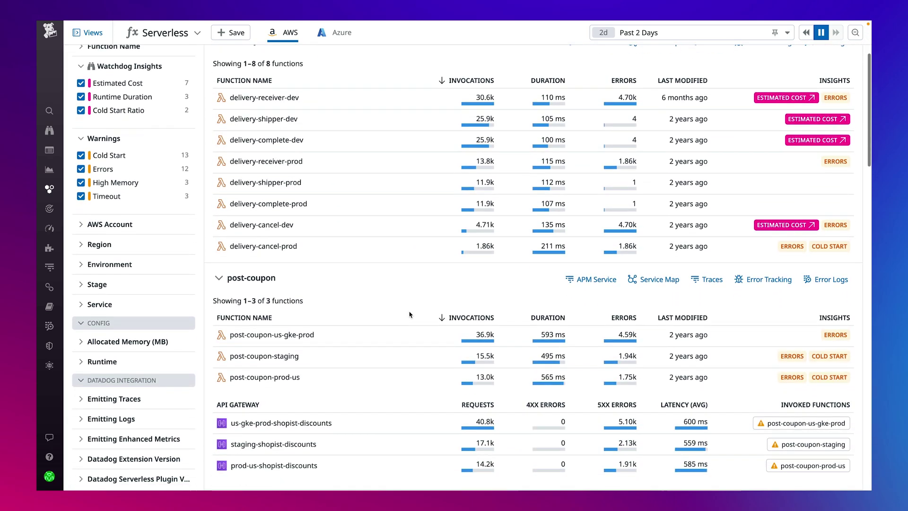
scroll(410, 314, "down", 3)
scroll(409, 314, "down", 3)
scroll(409, 314, "down", 3)
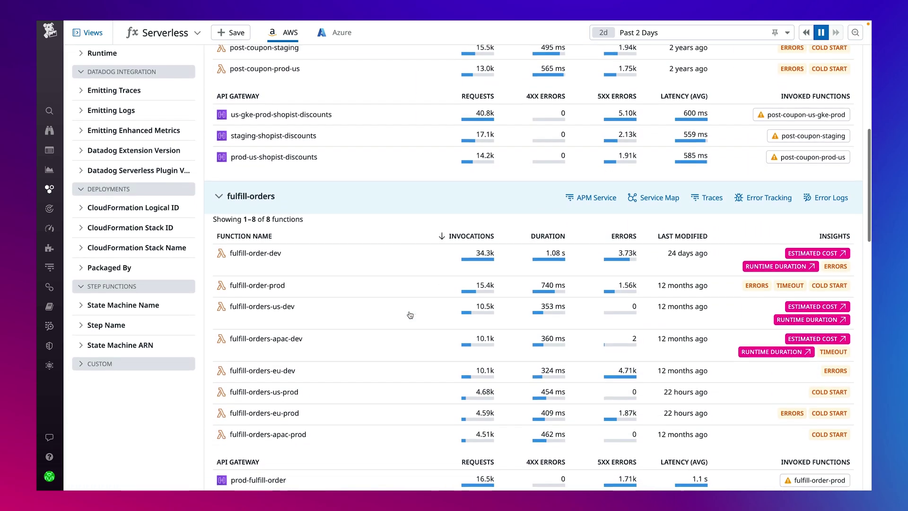
scroll(409, 315, "down", 1)
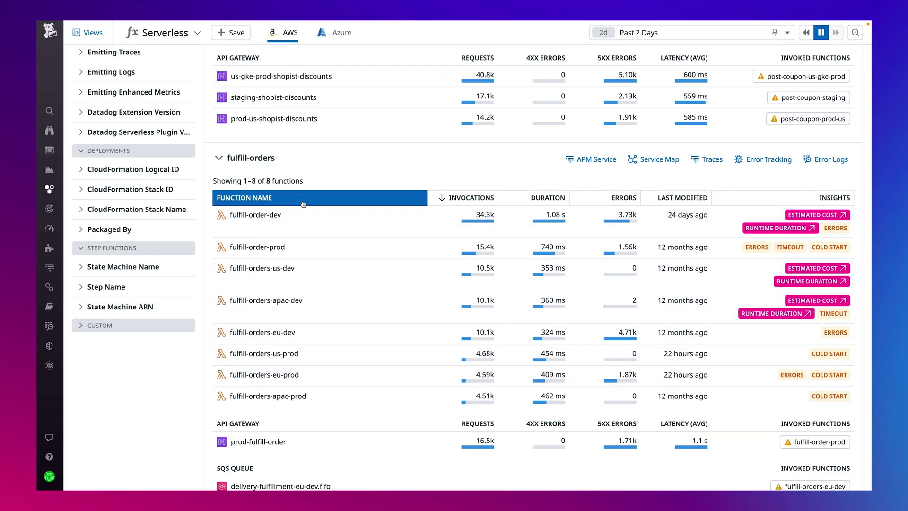
scroll(303, 203, "down", 1)
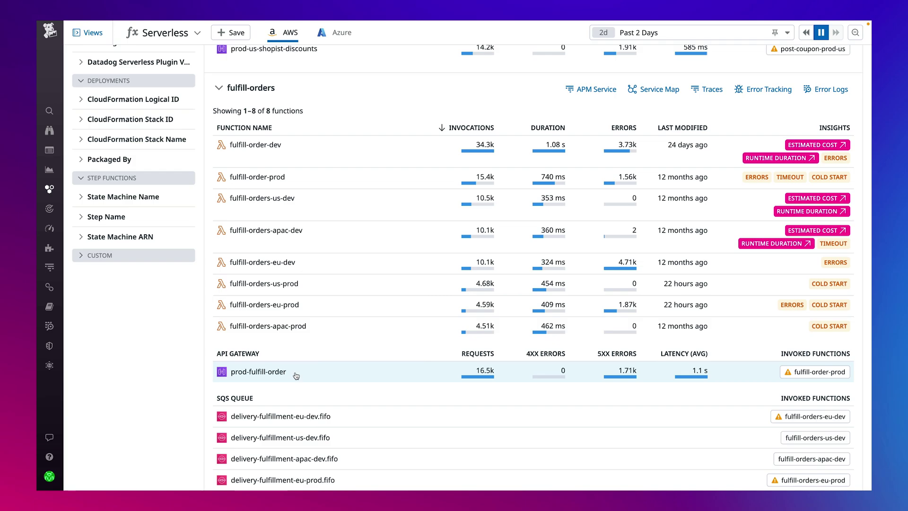
mouse_move(264, 374)
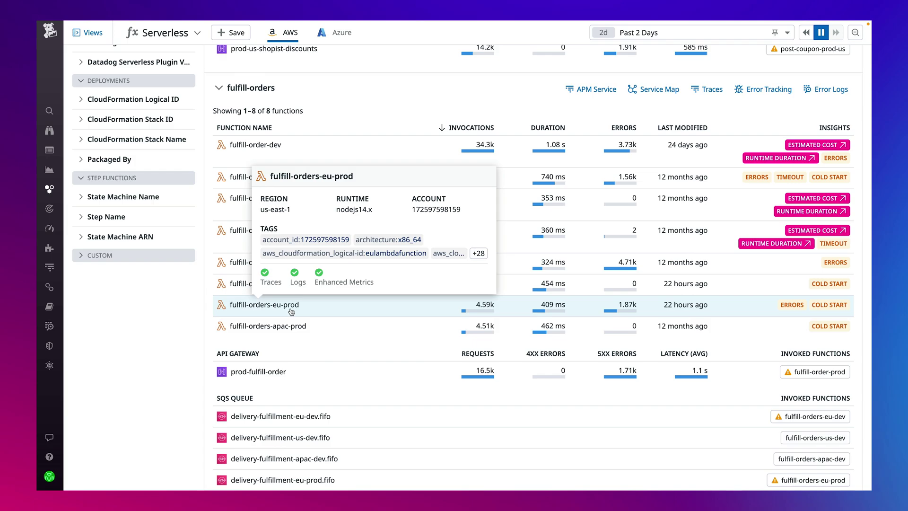
Show the deployment events for the fulfill-orders-eu-prod function in its side panel.
left_click(290, 310)
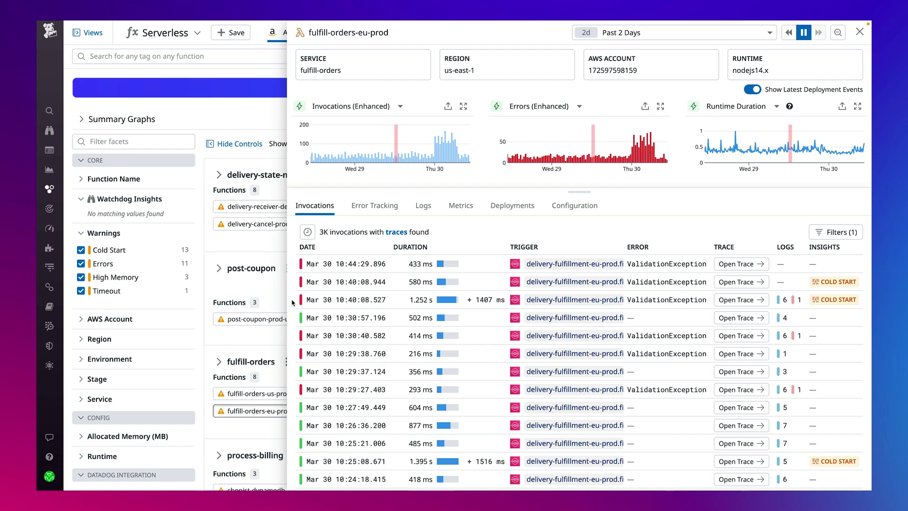
left_click(495, 212)
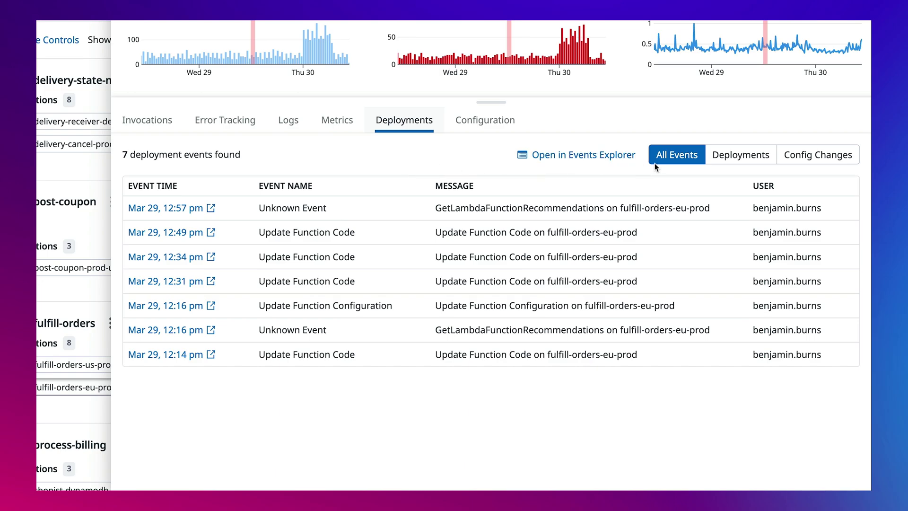
left_click(734, 159)
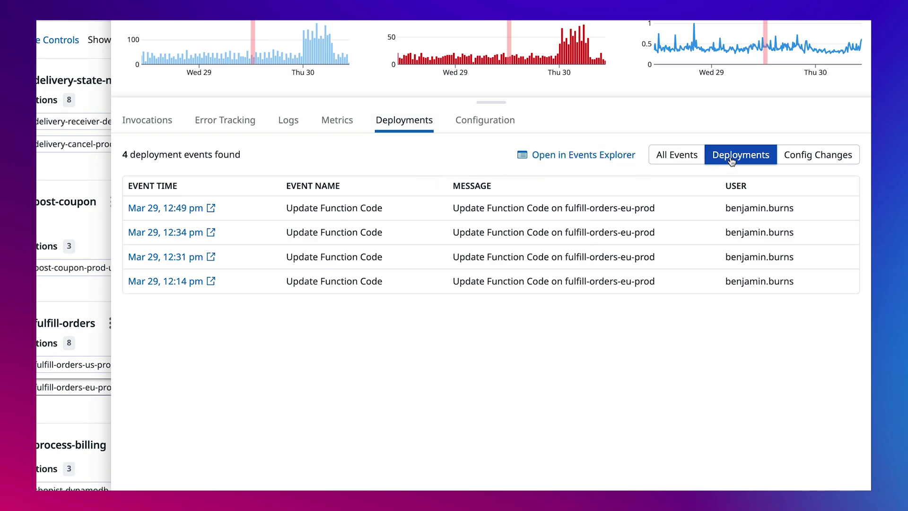
left_click(797, 163)
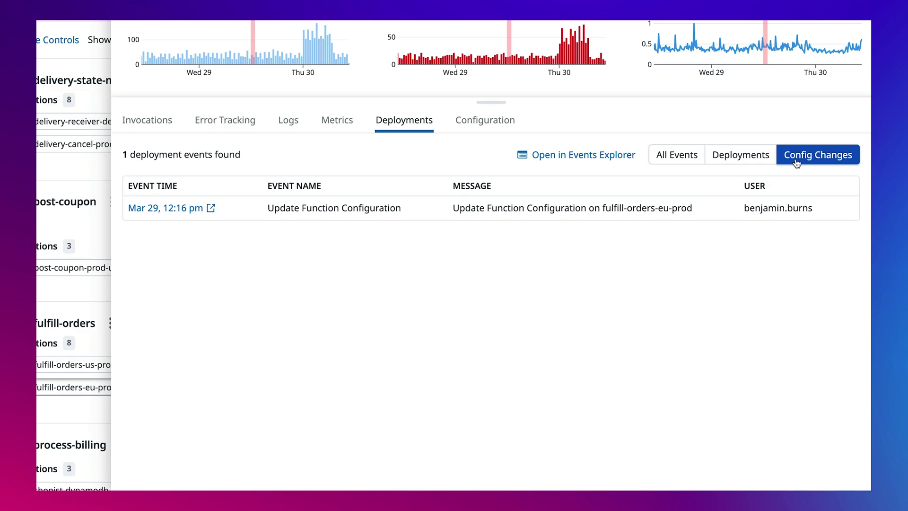
left_click(685, 159)
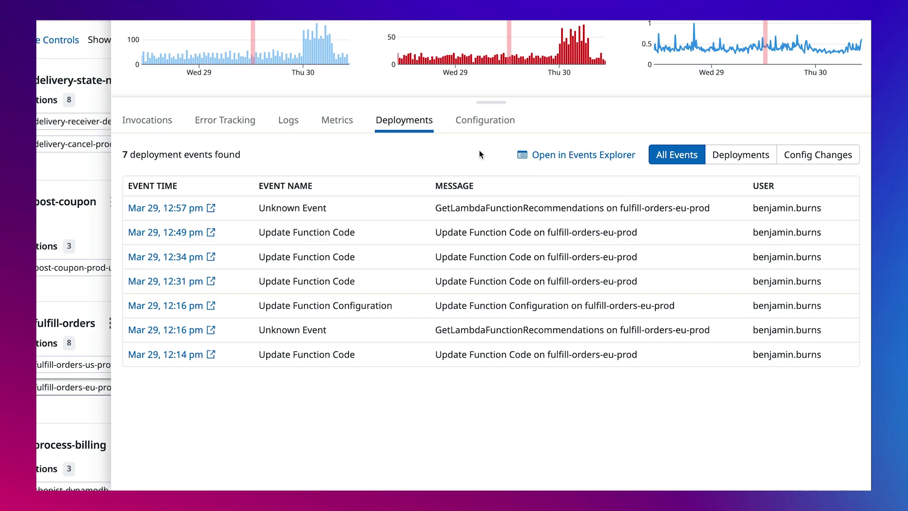
Filter the fulfill-orders-eu-prod invocations list to only invocations with errors.
left_click(165, 125)
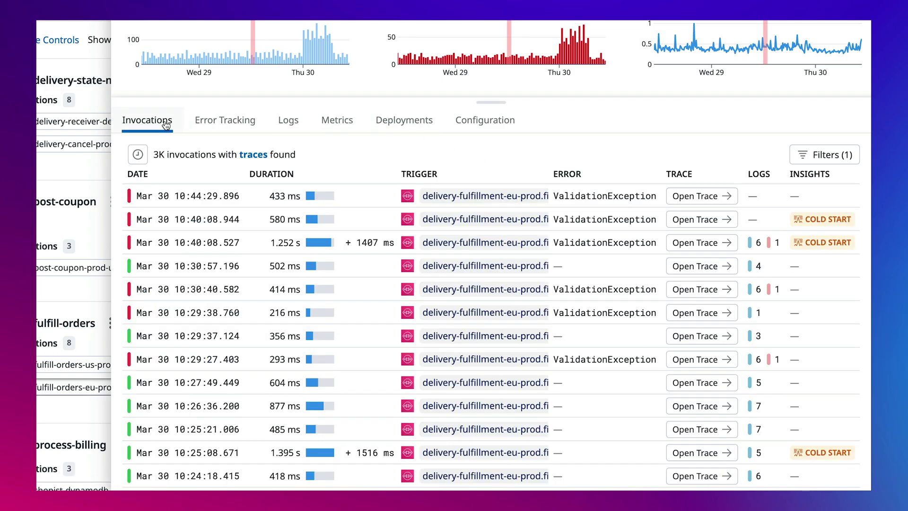
scroll(347, 155, "down", 1)
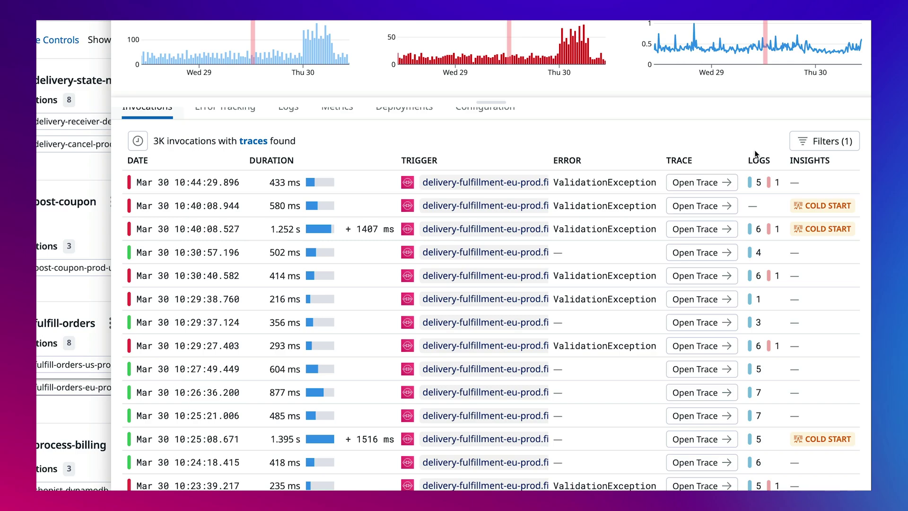
left_click(803, 145)
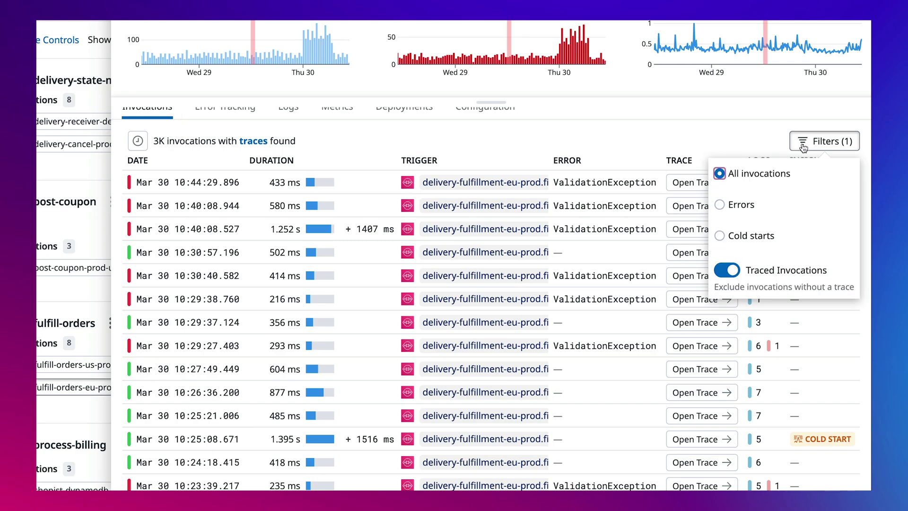
left_click(745, 204)
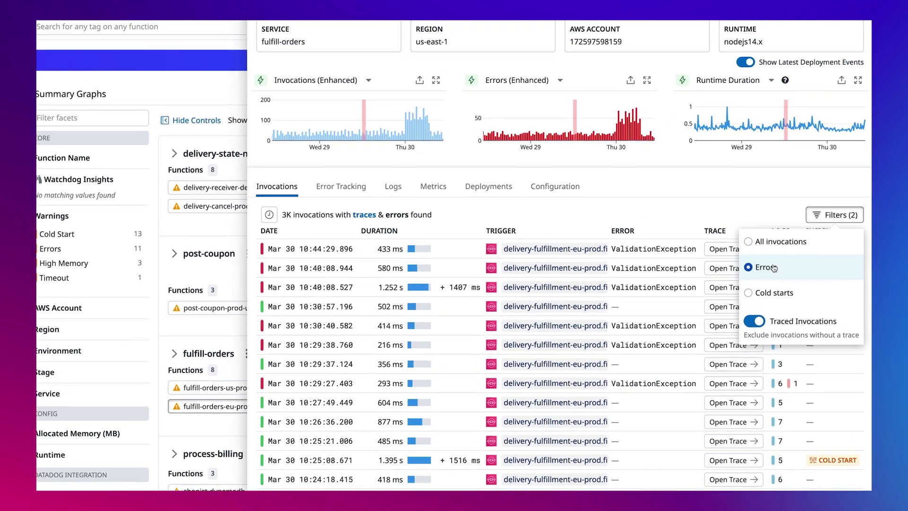
left_click(726, 214)
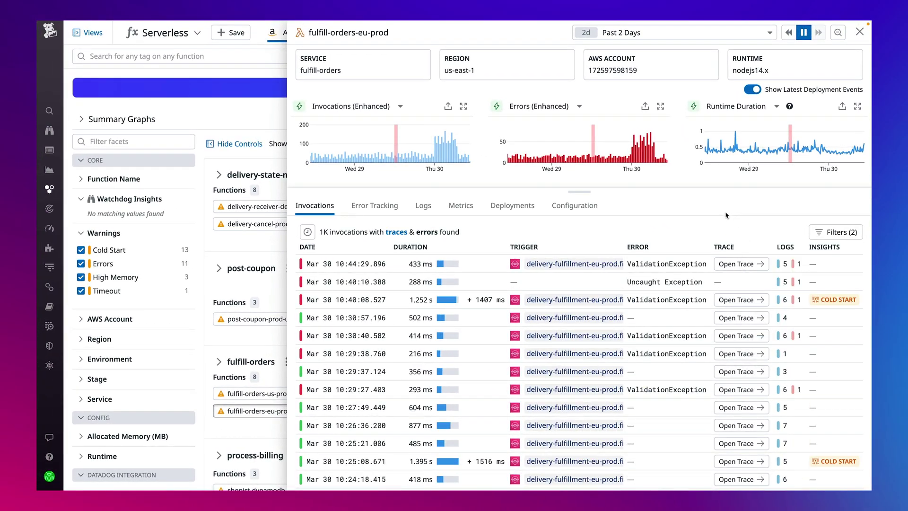
View the third failing invocation's full /ship_order trace and walk the browser, web-store and API gateway spans.
left_click(732, 298)
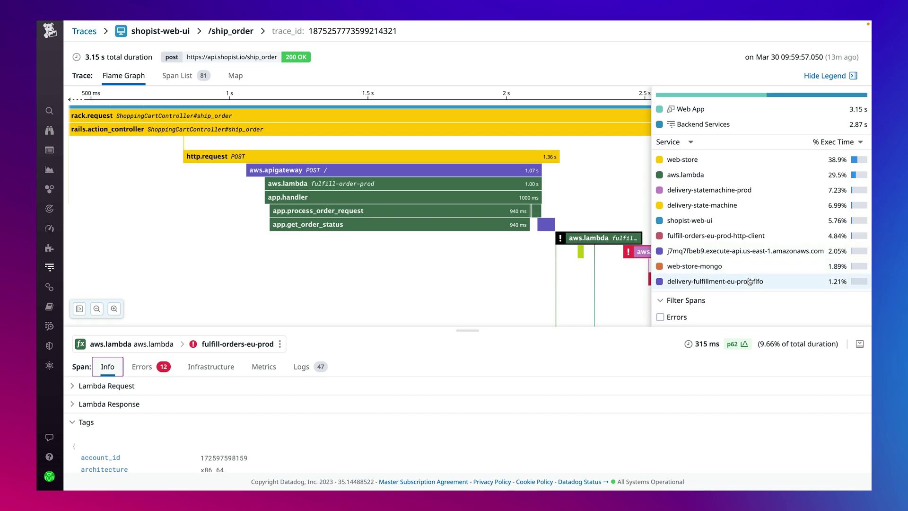
left_click(449, 115)
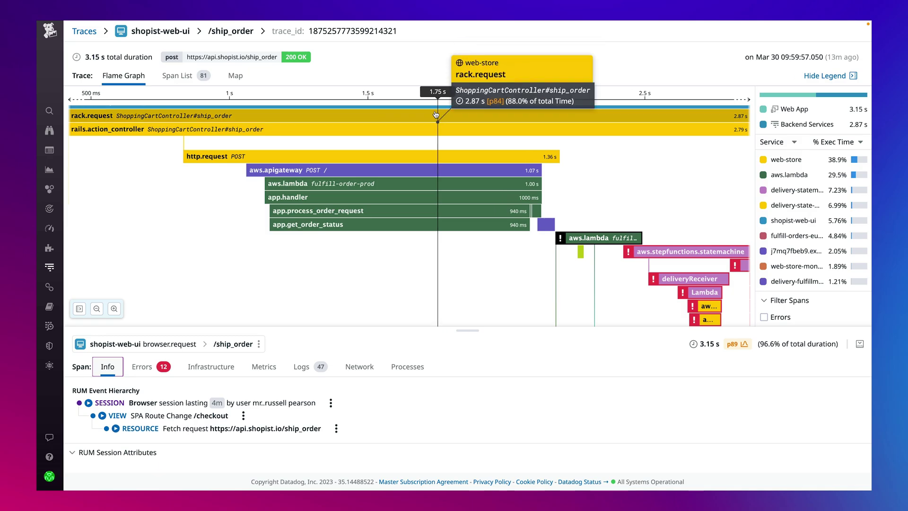
left_click(425, 115)
left_click(419, 133)
left_click(411, 156)
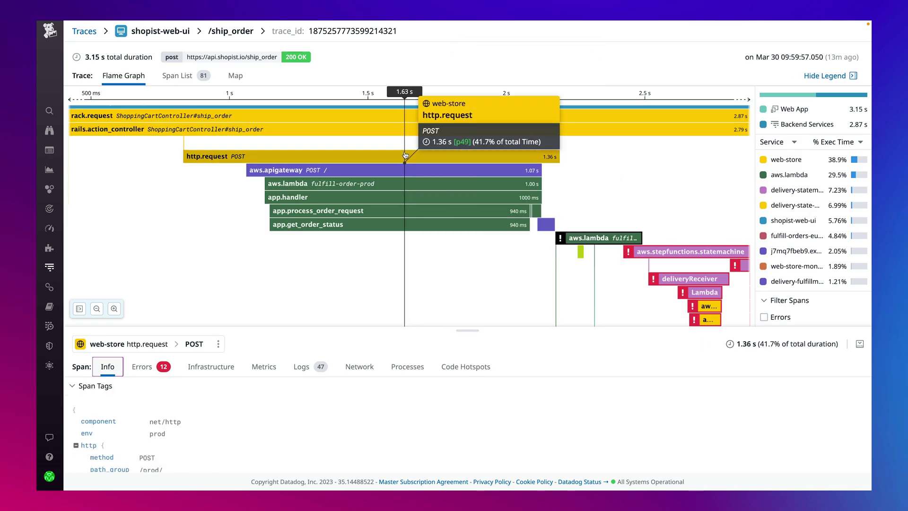
left_click(402, 171)
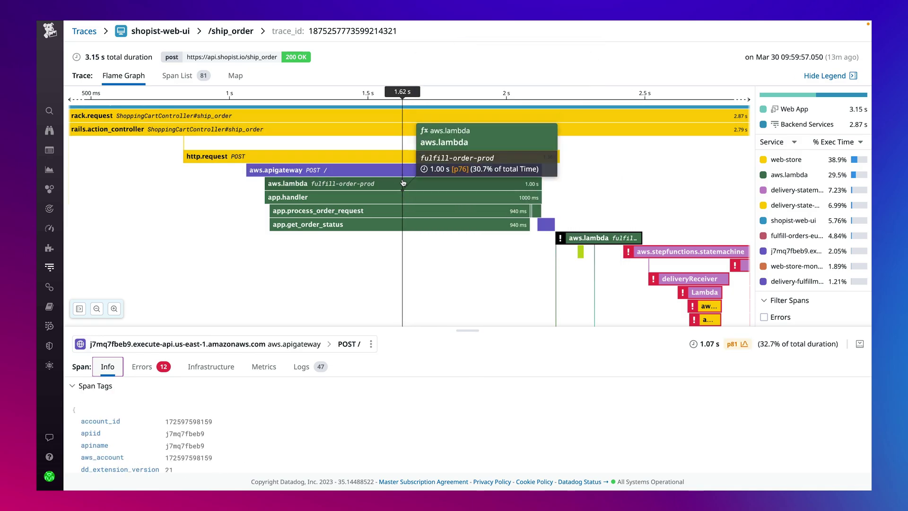
Follow the fulfill-order handler and Lambda spans down to the failing deliveryReceiver step, then back to the Lambda span.
left_click(403, 183)
left_click(405, 201)
left_click(415, 224)
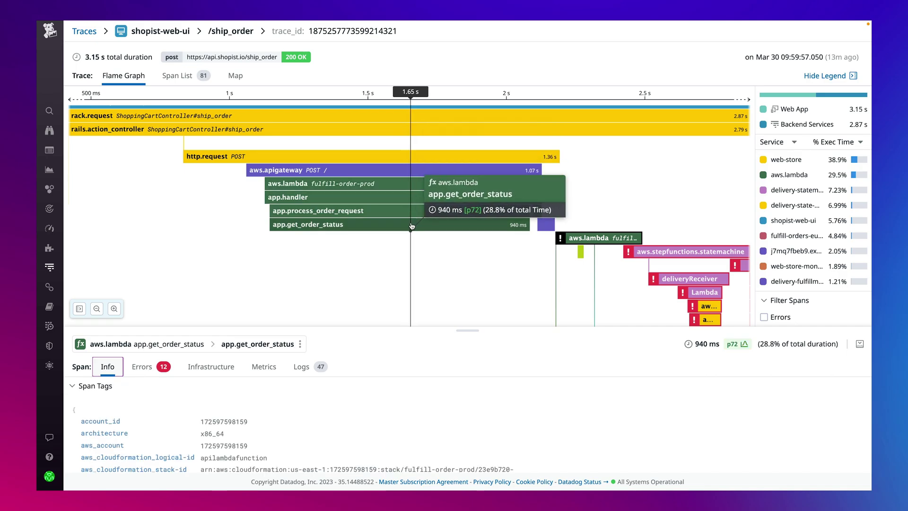
left_click(564, 239)
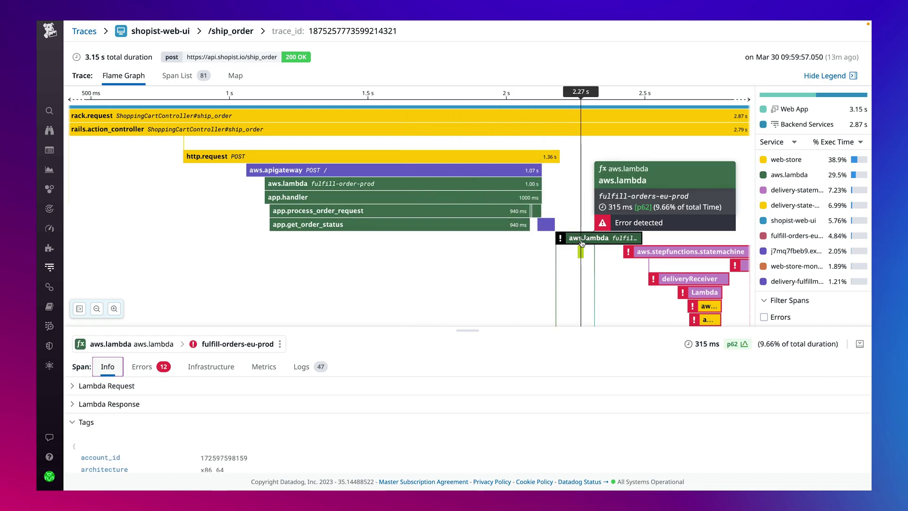
left_click(645, 251)
left_click(674, 279)
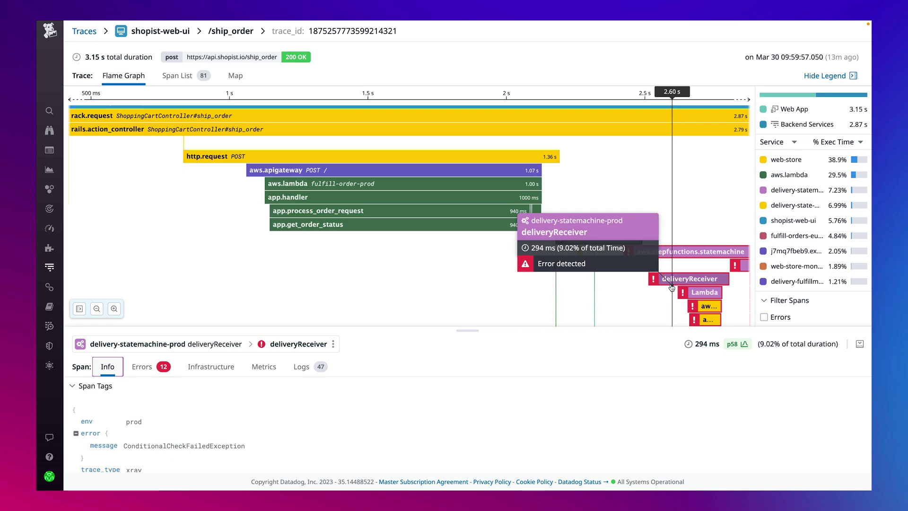
left_click(660, 299)
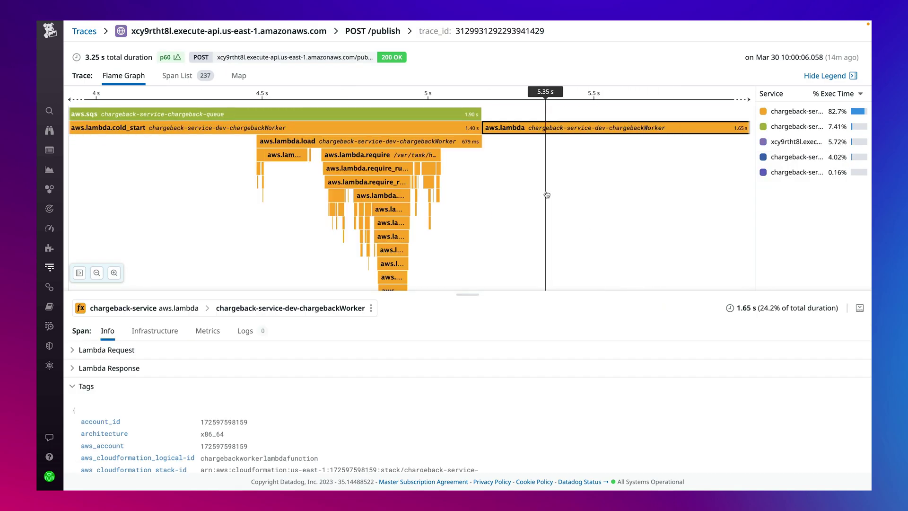
Inspect the aws.lambda.cold_start span in the /ship_order flame graph.
left_click(434, 131)
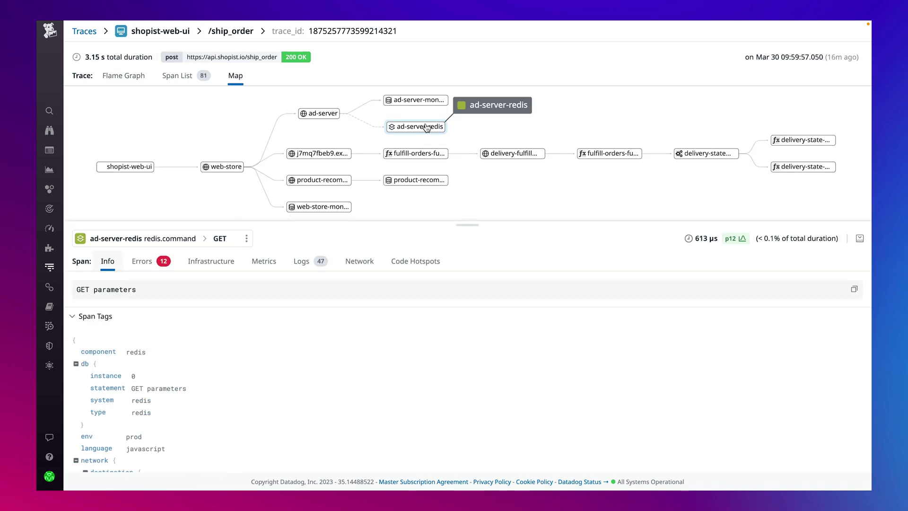
Show the ValidationException errors recorded on the fulfill-orders-eu-prod span in the flame graph.
left_click(136, 80)
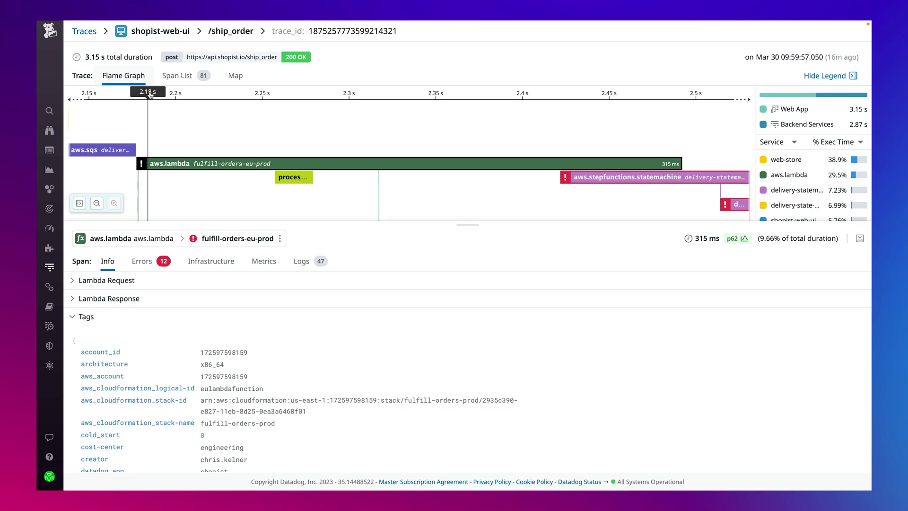
left_click(150, 261)
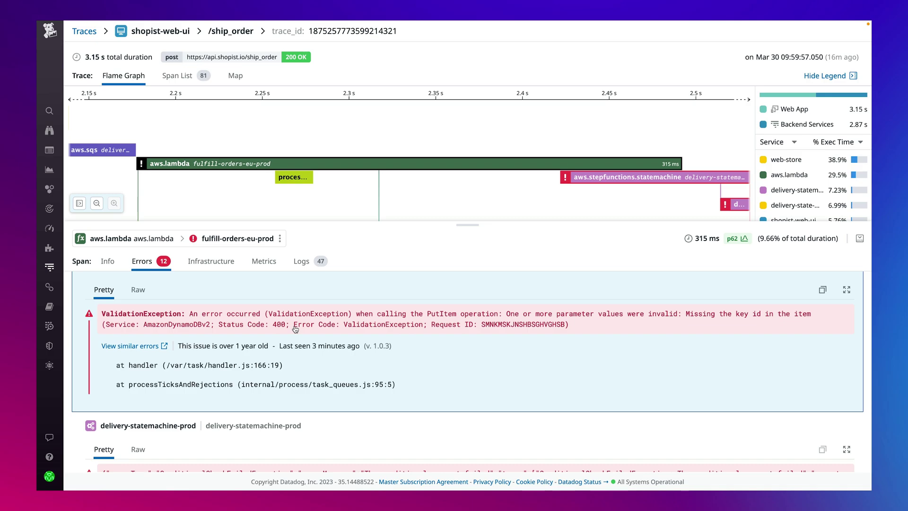
Enlarge the service map and expand the span's Lambda request and response payloads.
left_click(234, 77)
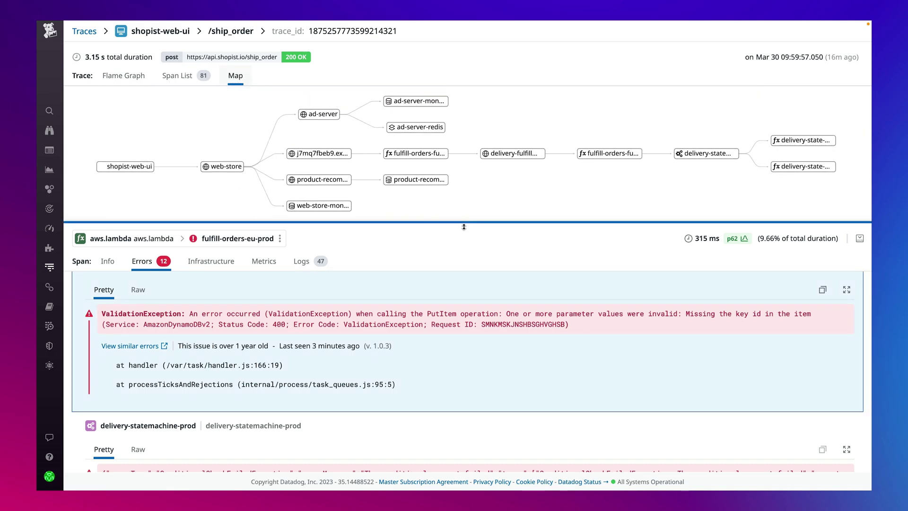
left_click_drag(464, 226, 461, 322)
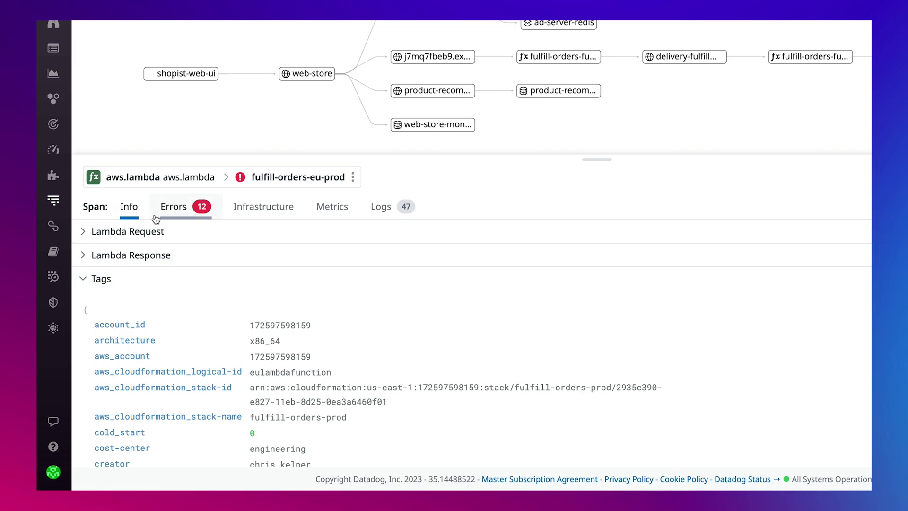
left_click(132, 234)
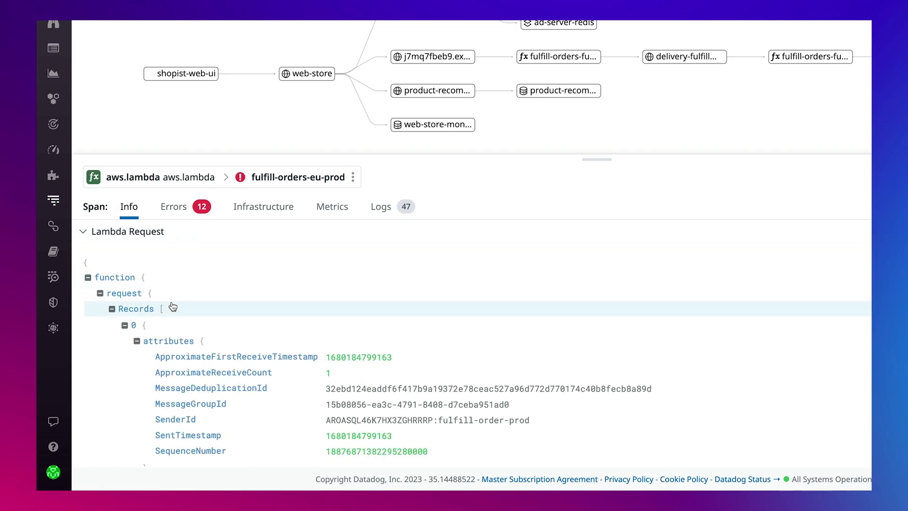
scroll(172, 305, "down", 1)
scroll(172, 306, "down", 1)
scroll(171, 306, "down", 2)
scroll(172, 306, "down", 1)
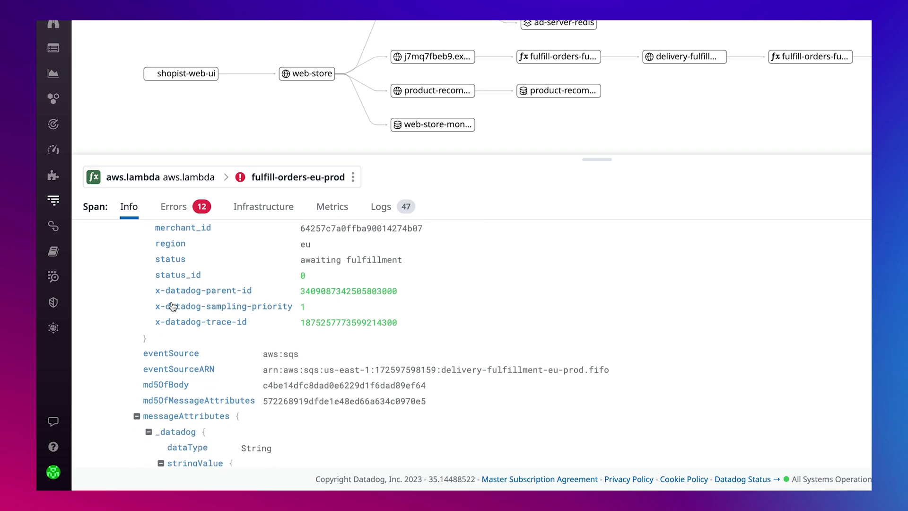
scroll(172, 305, "down", 2)
scroll(171, 305, "down", 1)
scroll(171, 306, "down", 2)
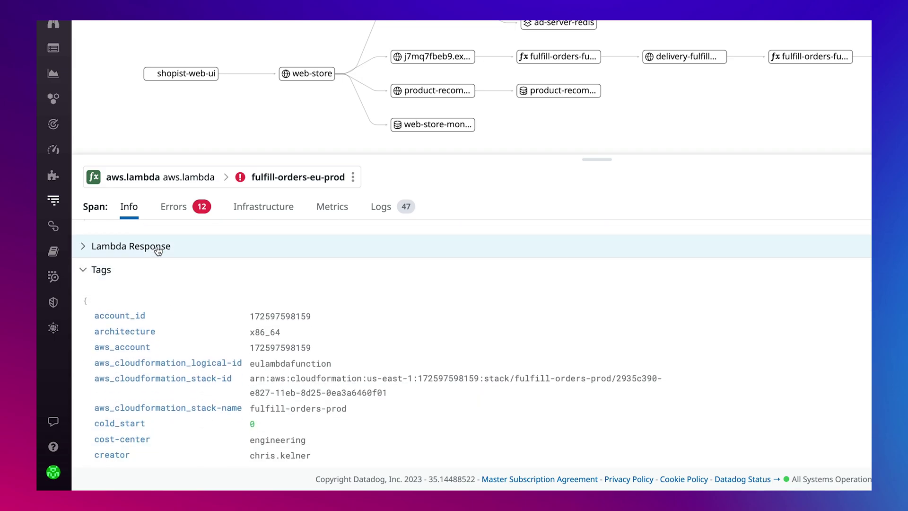
left_click(170, 247)
scroll(152, 344, "down", 1)
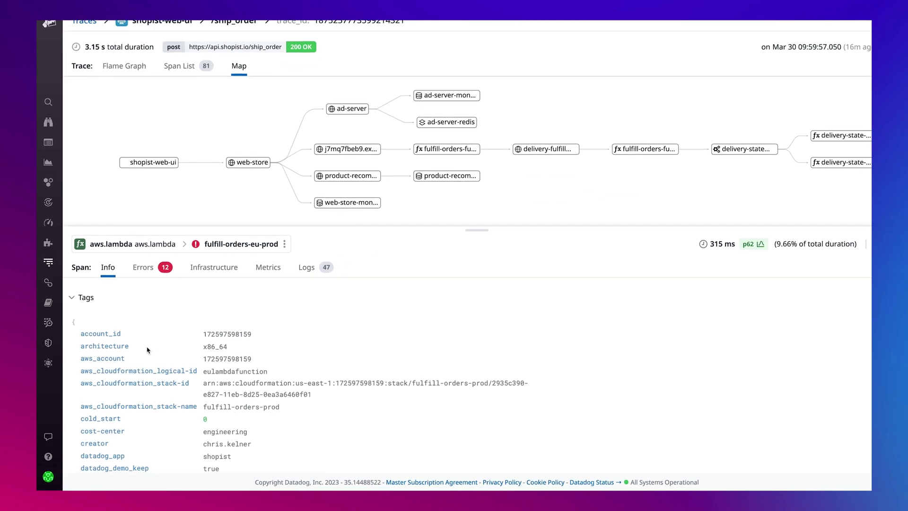
Review the span's metrics and logs, then view the Invoke Error entry in Log Explorer.
left_click(256, 272)
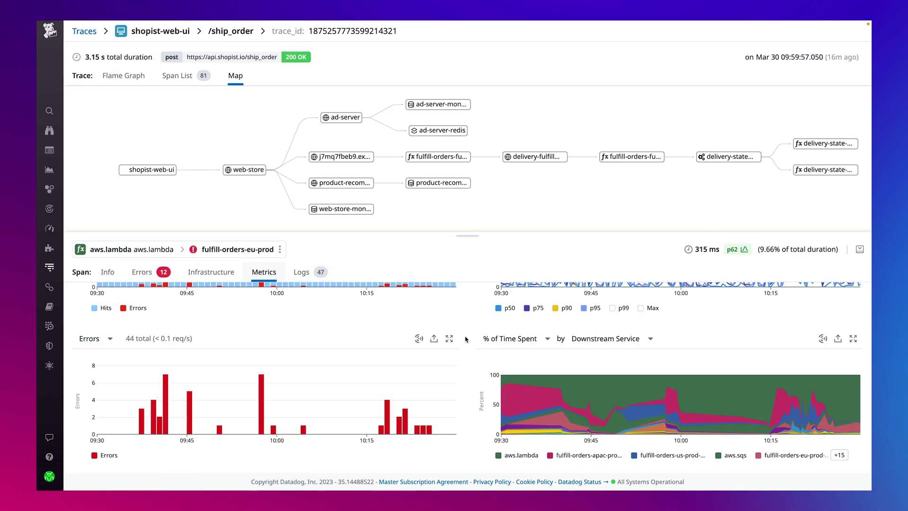
scroll(465, 339, "up", 5)
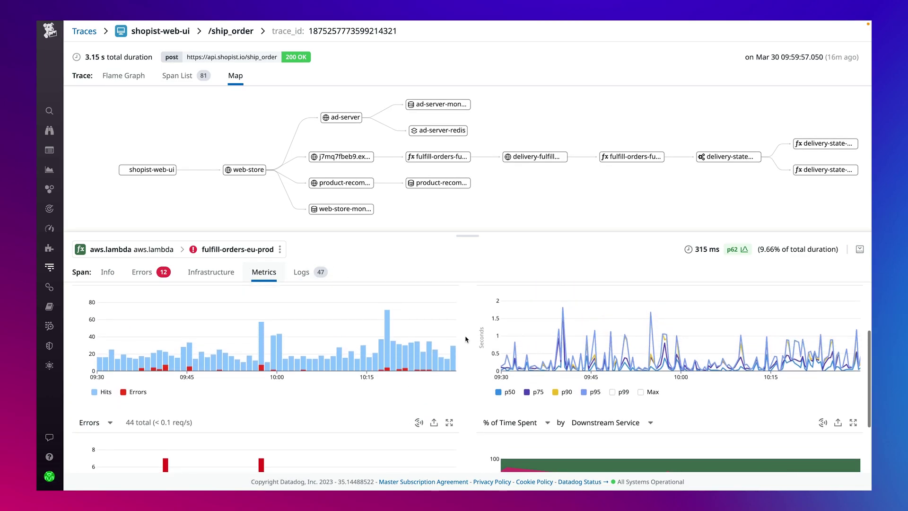
scroll(465, 339, "up", 2)
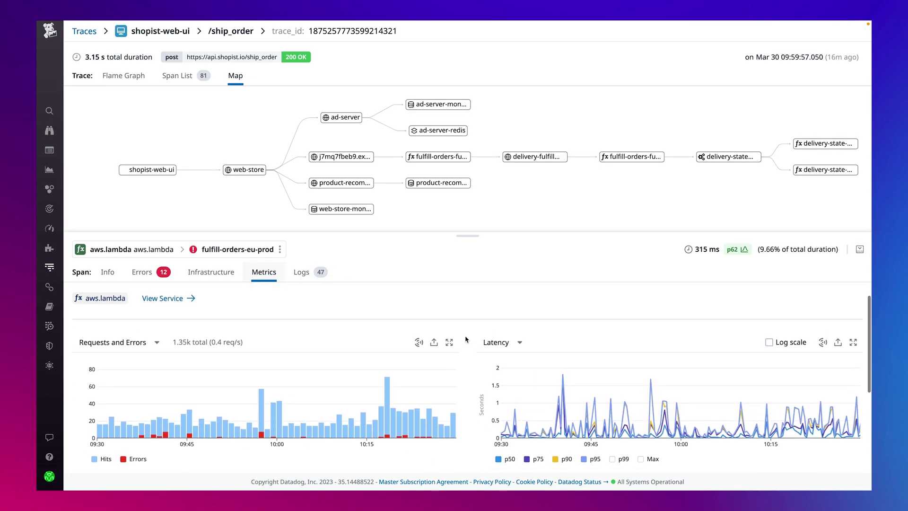
left_click(317, 279)
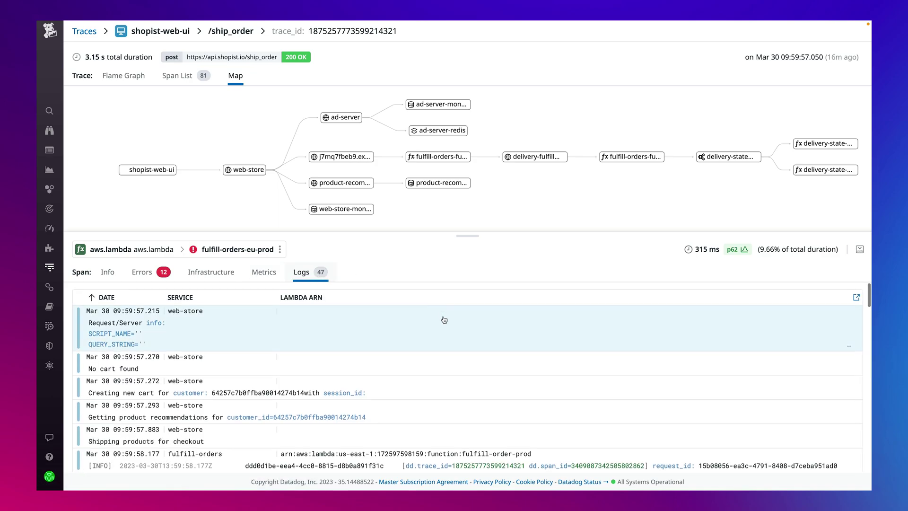
scroll(442, 320, "down", 2)
scroll(443, 319, "down", 2)
scroll(443, 320, "down", 1)
scroll(442, 320, "down", 1)
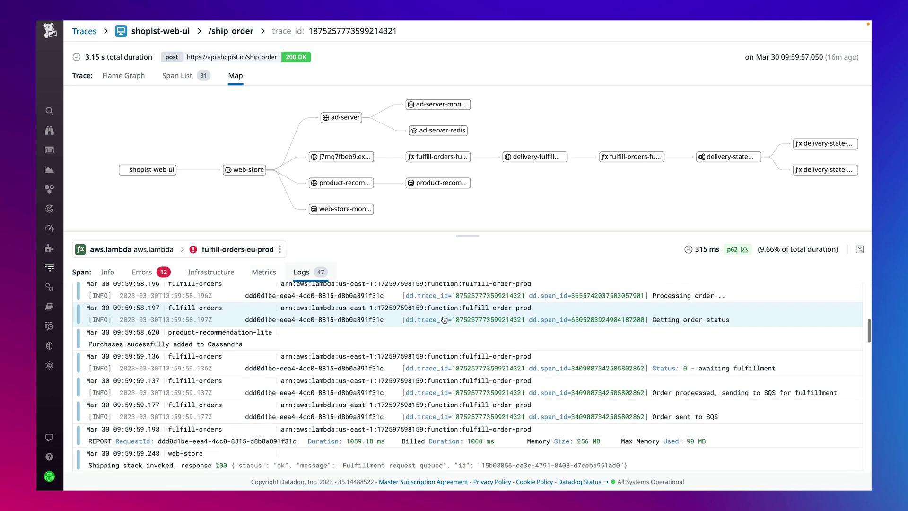
scroll(443, 320, "down", 1)
scroll(444, 319, "down", 1)
scroll(443, 320, "down", 1)
scroll(444, 319, "down", 2)
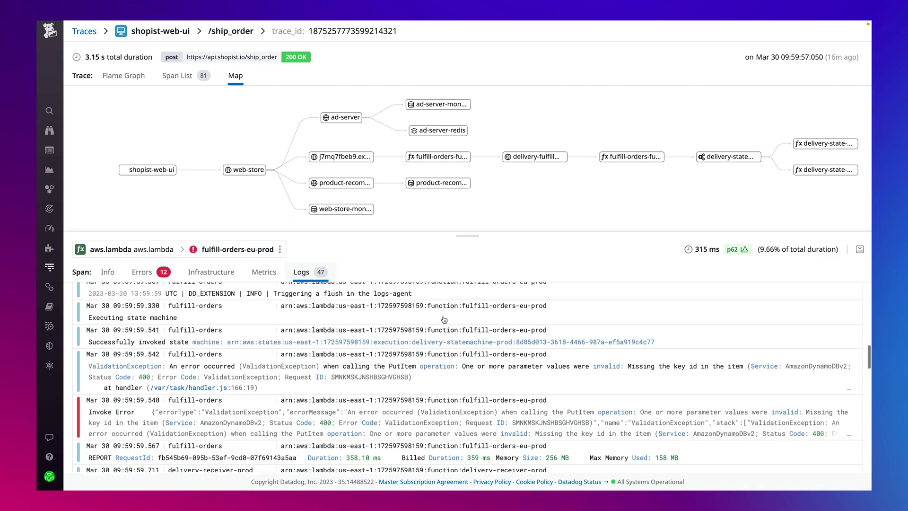
scroll(443, 319, "down", 1)
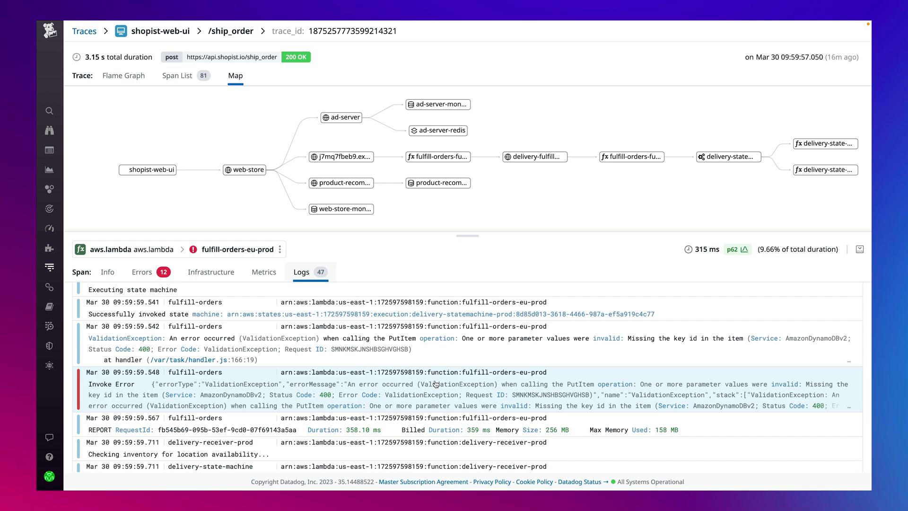
left_click(435, 383)
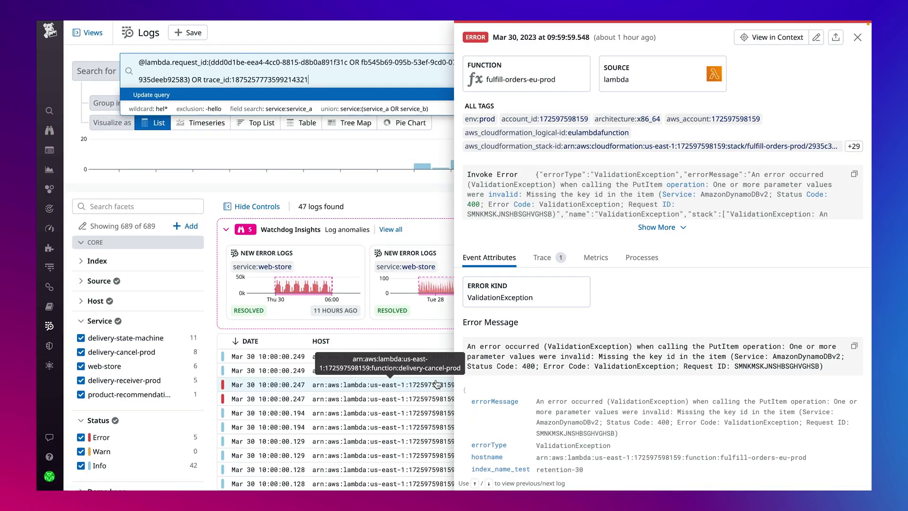
Read the full Invoke Error message, then clear the request ID search to list all logs.
left_click(650, 229)
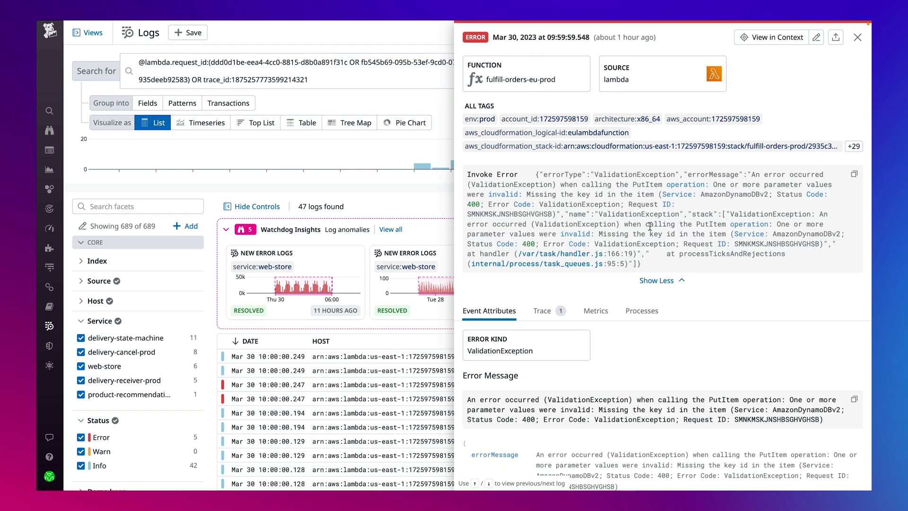
left_click(857, 38)
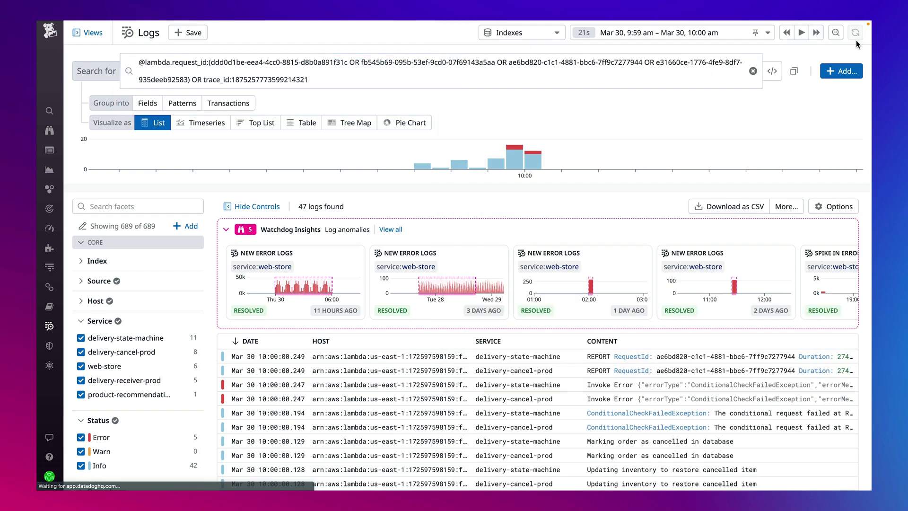
left_click(753, 71)
Filter Log Explorer to Error-status logs from the lambda source over the past 4 hours.
left_click(695, 32)
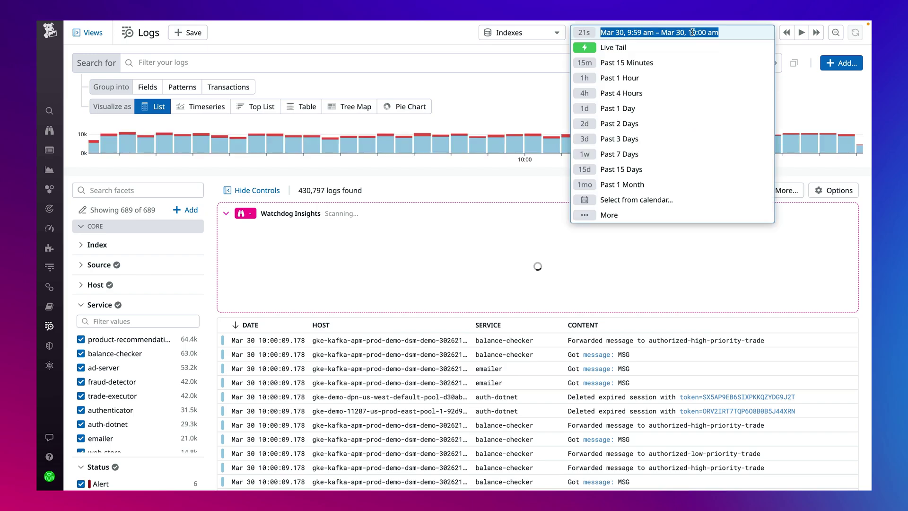
left_click(648, 93)
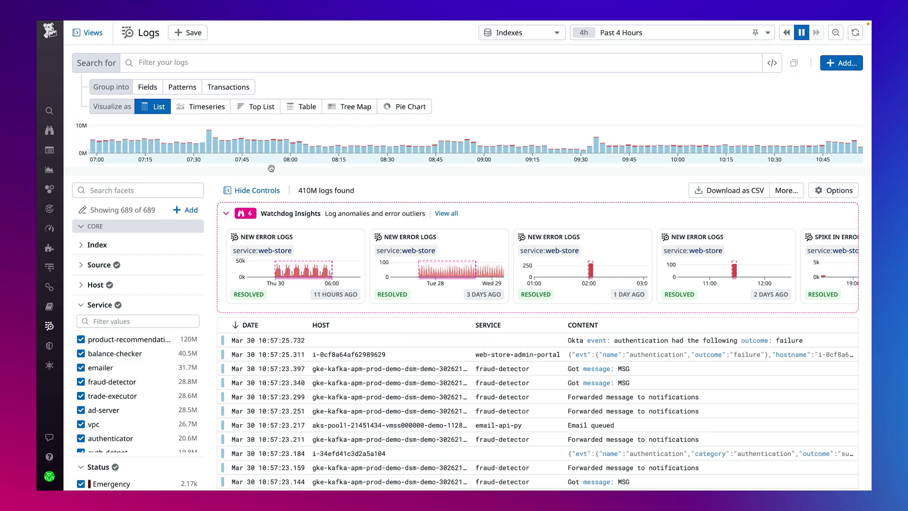
scroll(212, 231, "down", 3)
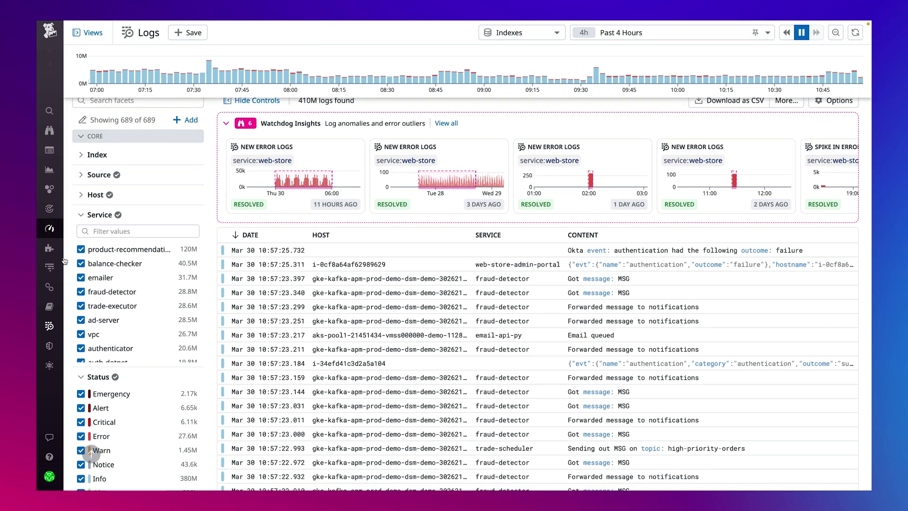
mouse_move(149, 174)
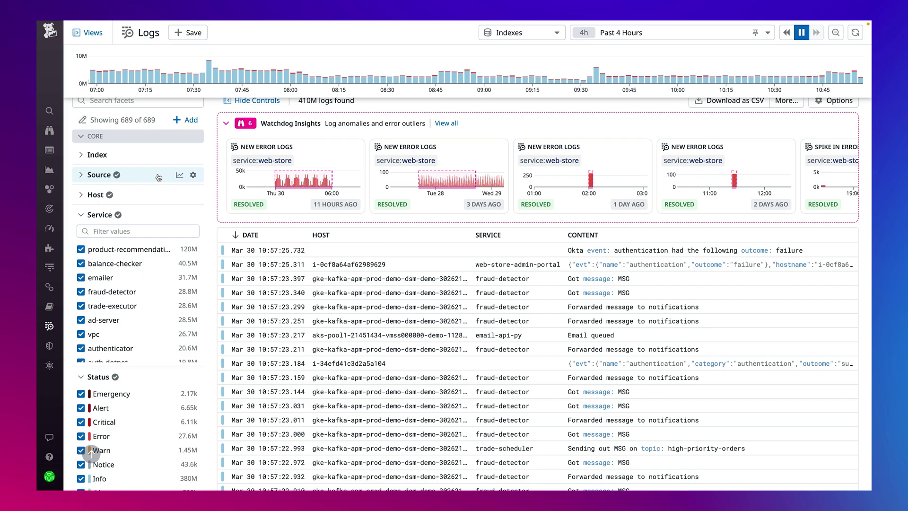
left_click(156, 175)
scroll(152, 257, "down", 3)
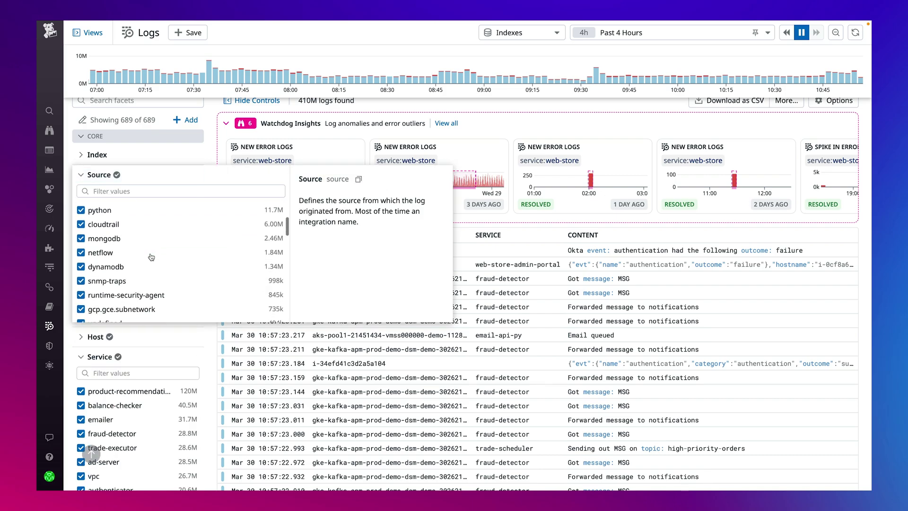
scroll(151, 258, "down", 2)
scroll(151, 258, "down", 5)
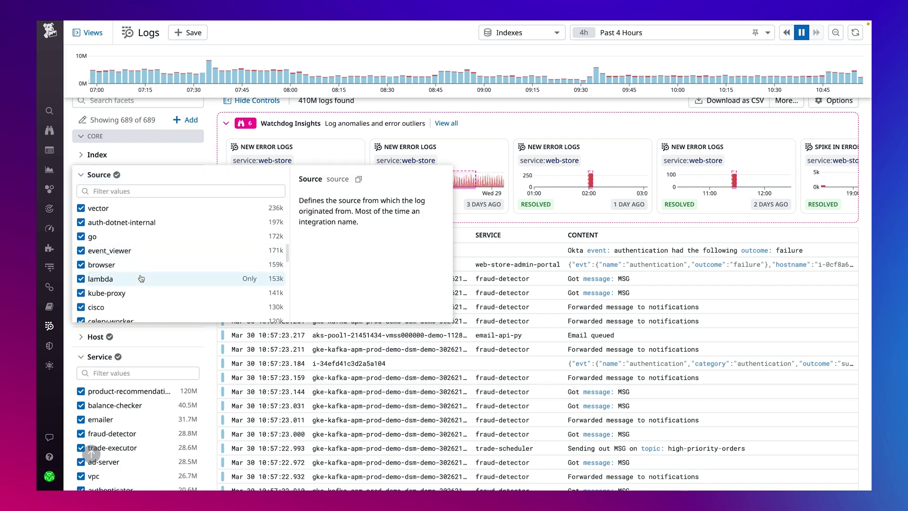
left_click(142, 278)
scroll(180, 307, "down", 3)
scroll(174, 341, "down", 3)
scroll(167, 369, "down", 1)
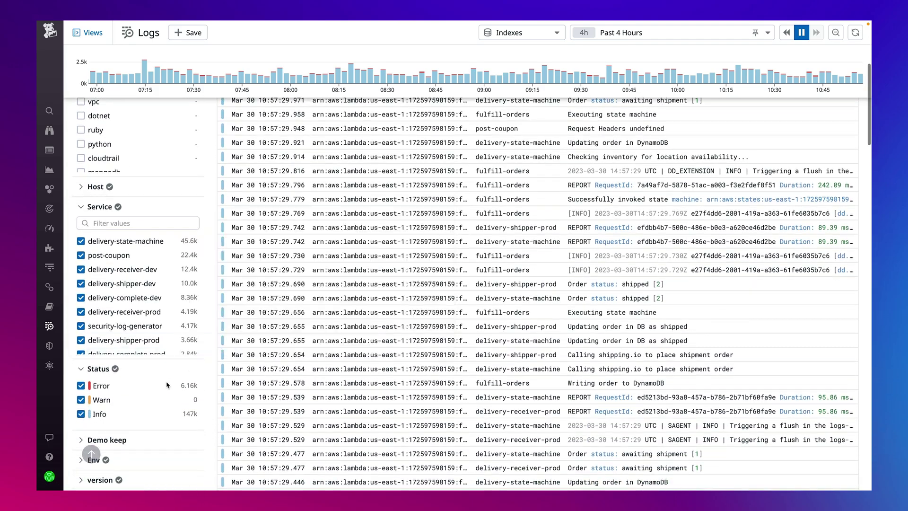
left_click(164, 390)
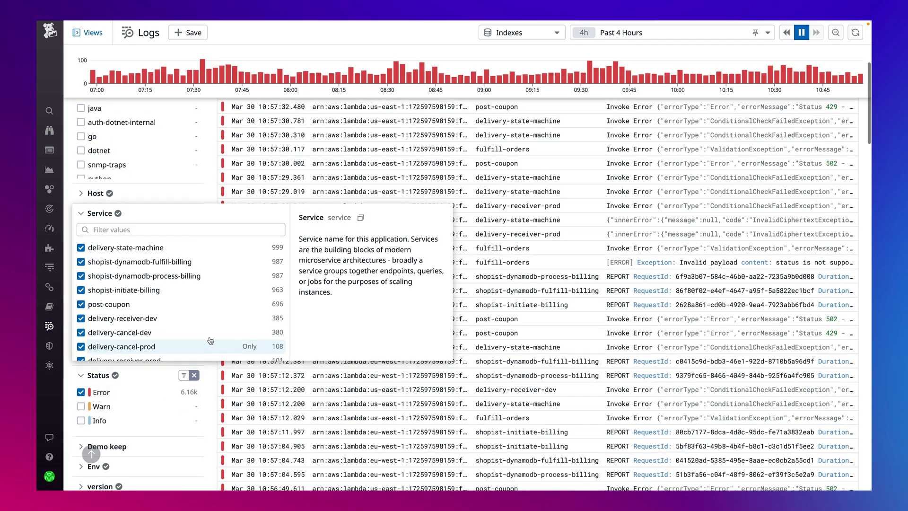
scroll(210, 340, "up", 5)
Group the lambda error logs into Patterns and bring up the time range choices.
left_click(187, 90)
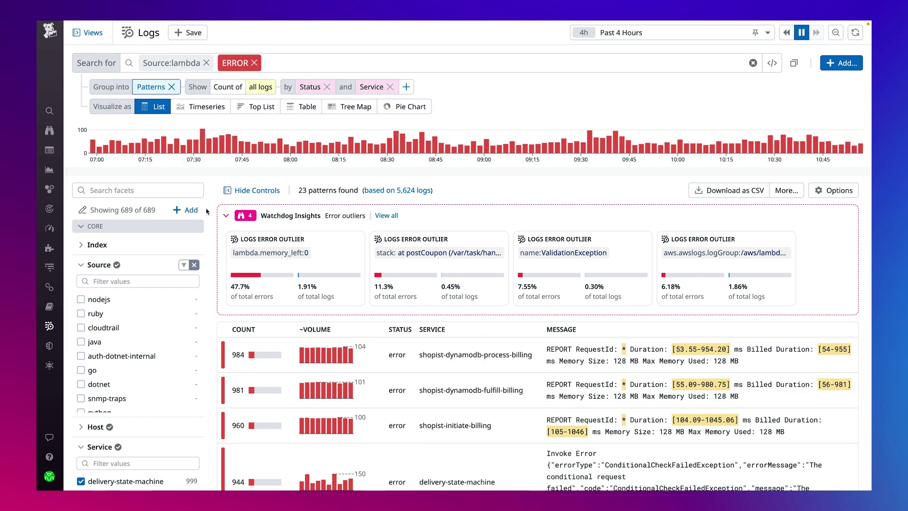
scroll(207, 211, "down", 3)
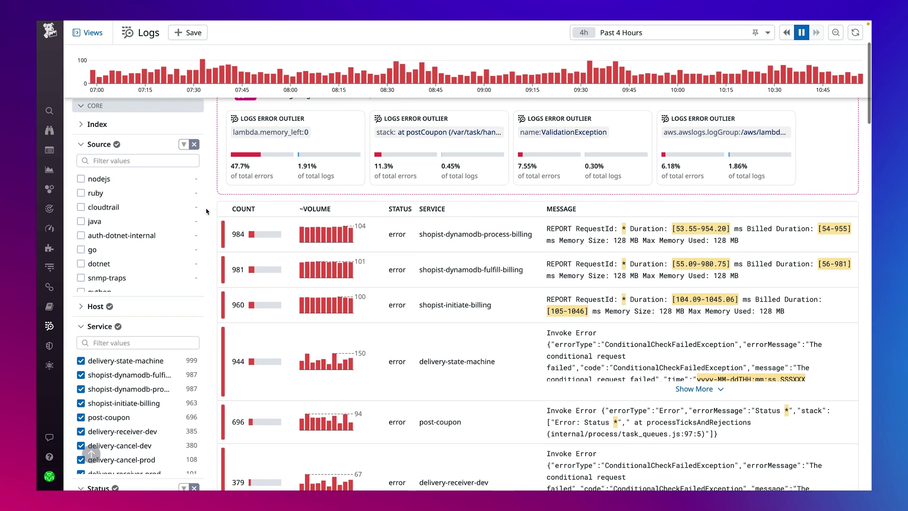
scroll(207, 211, "down", 2)
scroll(207, 211, "down", 2)
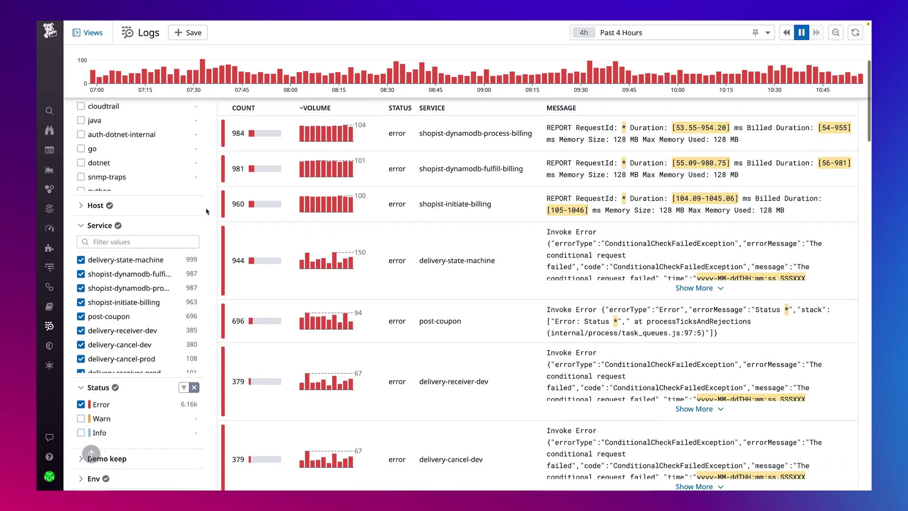
scroll(207, 211, "down", 1)
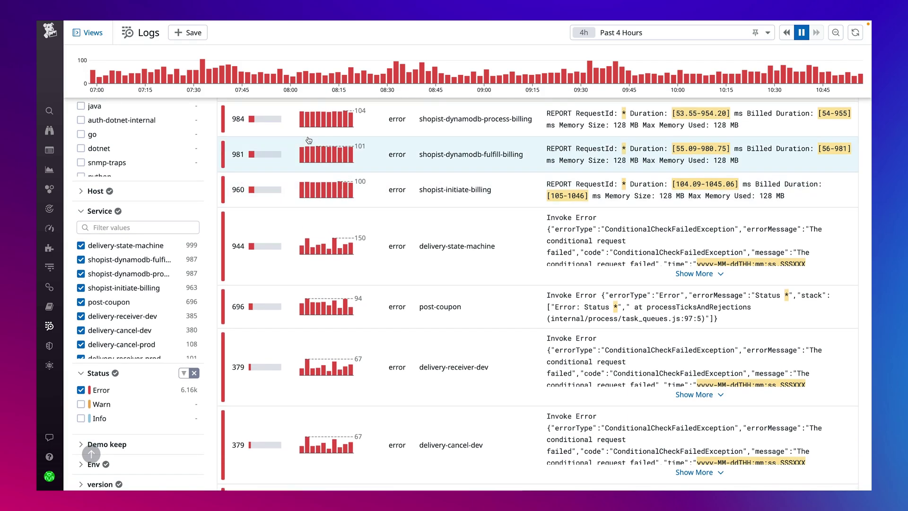
left_click(625, 32)
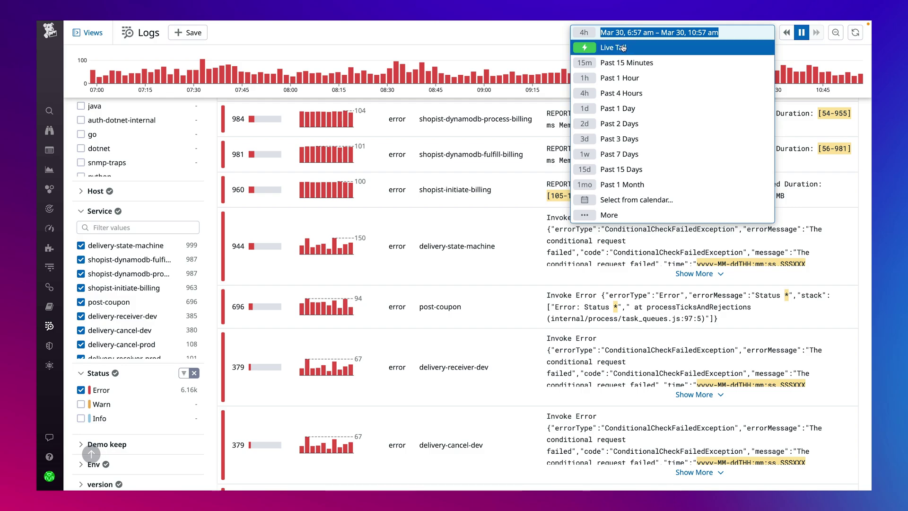
Switch to Live Tail, drop the Source:lambda filter and search the stream for 'debug'.
left_click(623, 48)
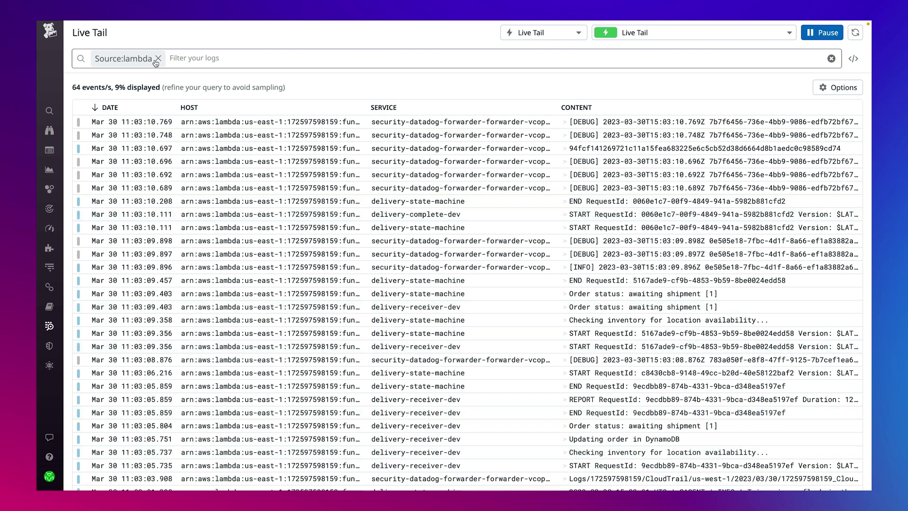
left_click(158, 58)
type("debug")
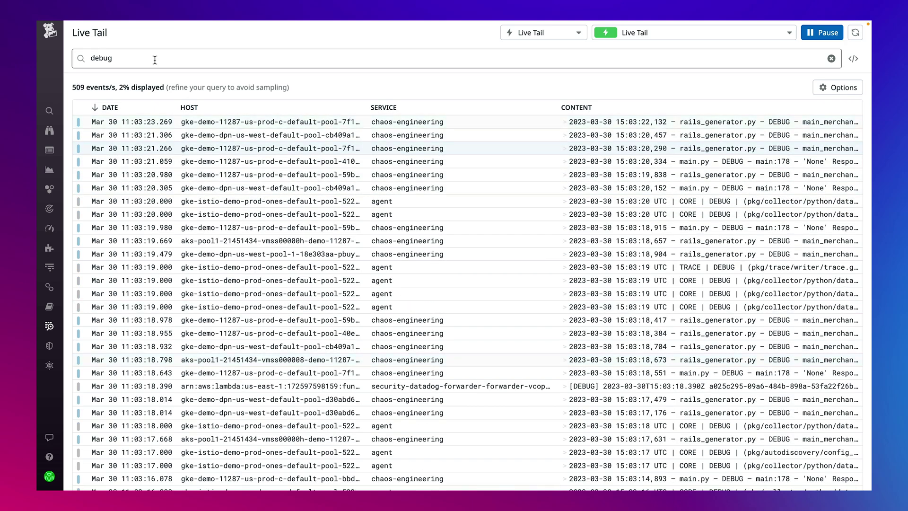
scroll(155, 59, "down", 3)
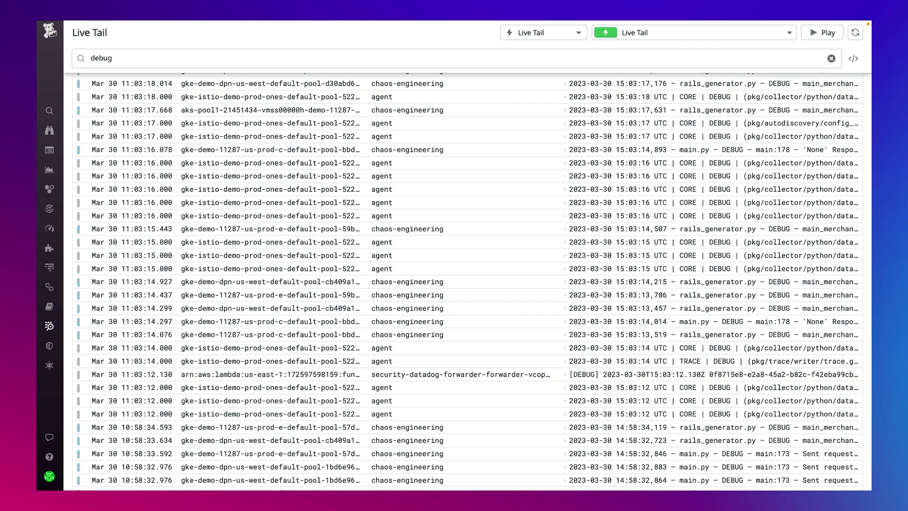
scroll(466, 284, "up", 5)
left_click(128, 60)
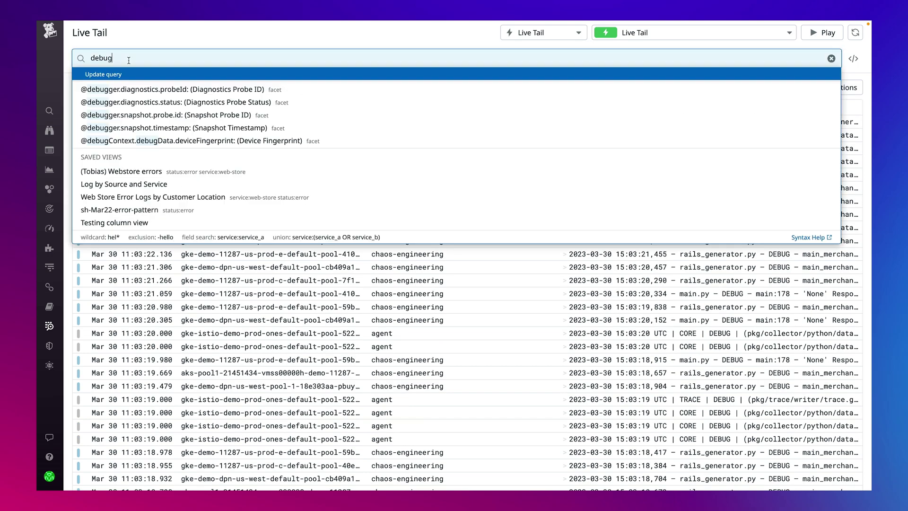
left_click(138, 40)
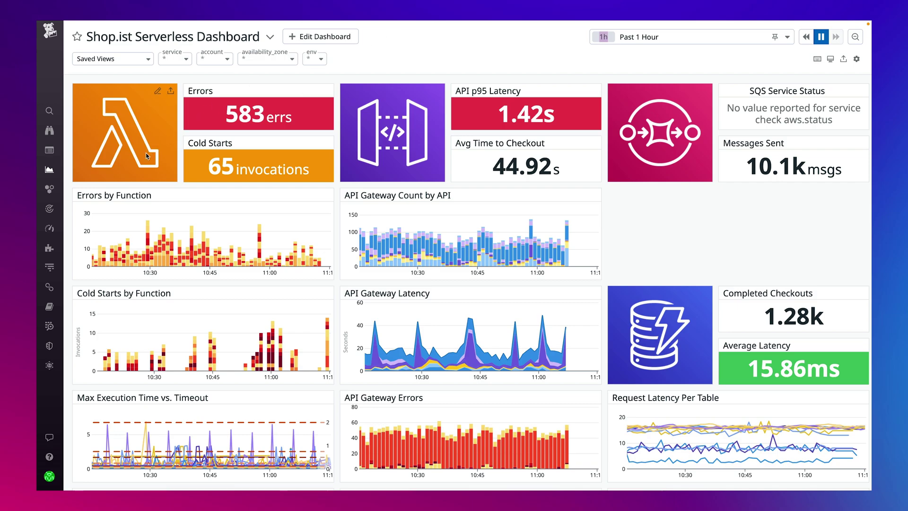
mouse_move(392, 133)
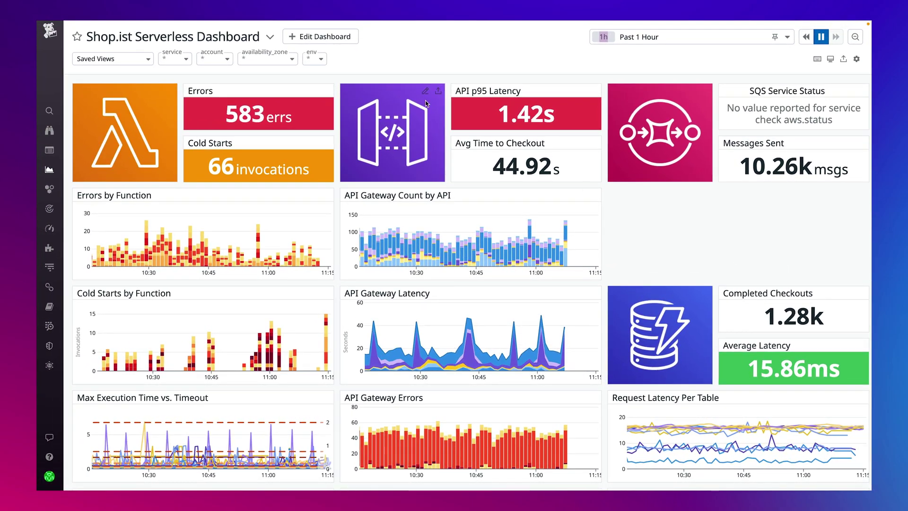
left_click(346, 34)
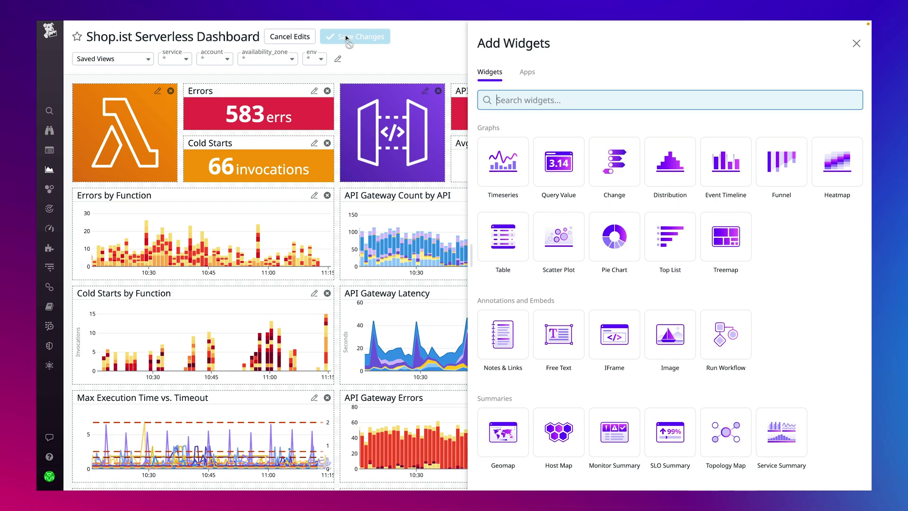
left_click(345, 35)
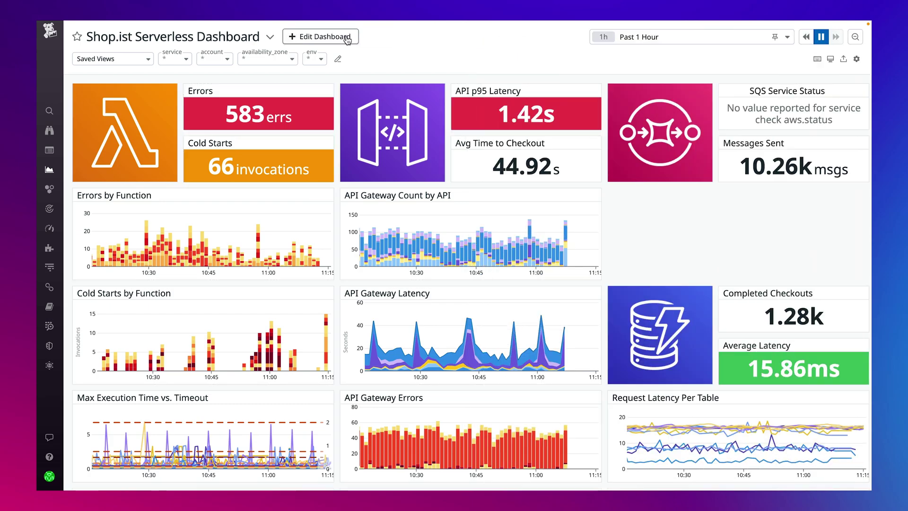
scroll(339, 99, "down", 2)
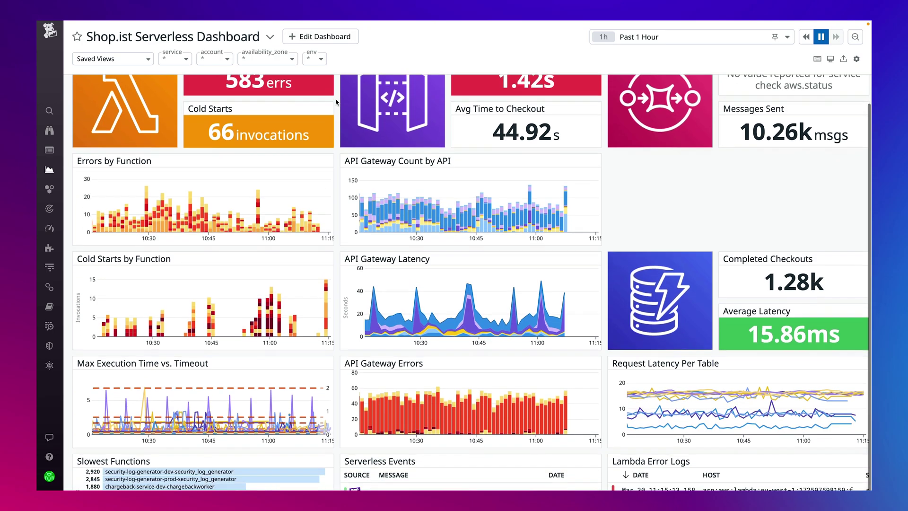
scroll(336, 102, "down", 1)
scroll(337, 103, "down", 2)
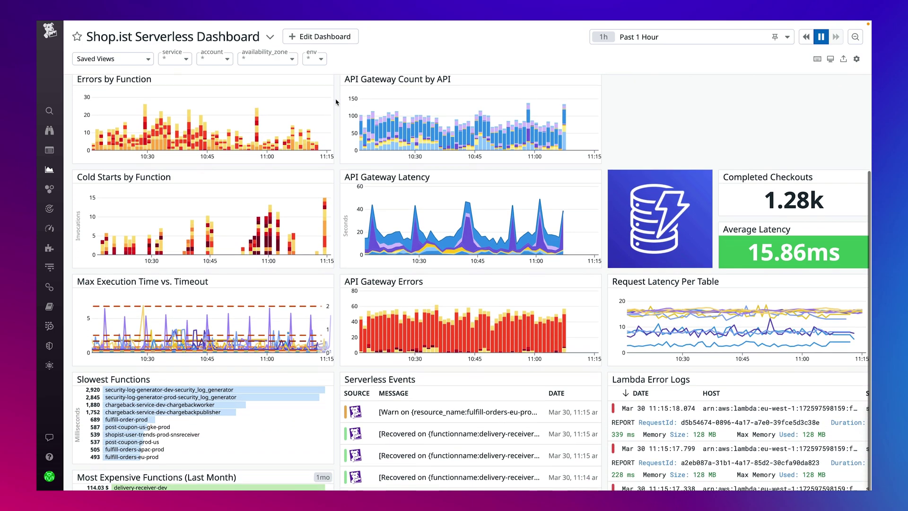
scroll(337, 102, "down", 3)
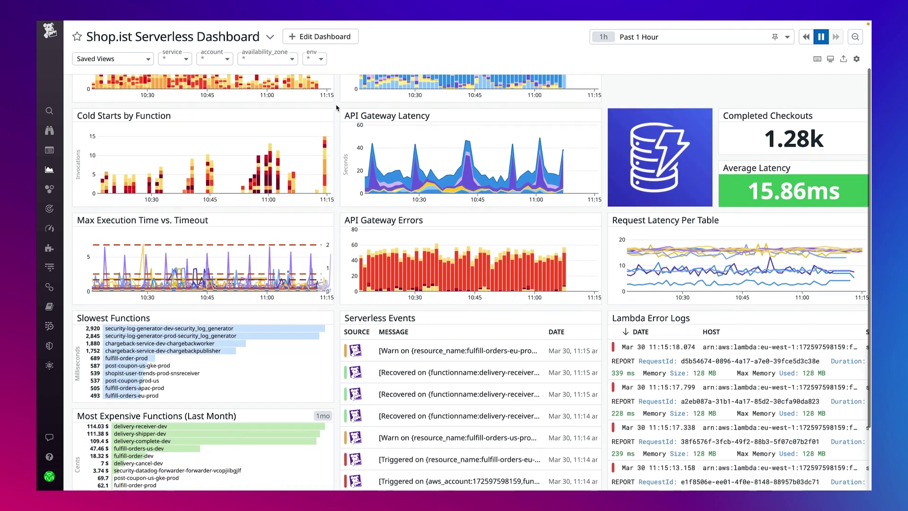
scroll(336, 106, "down", 2)
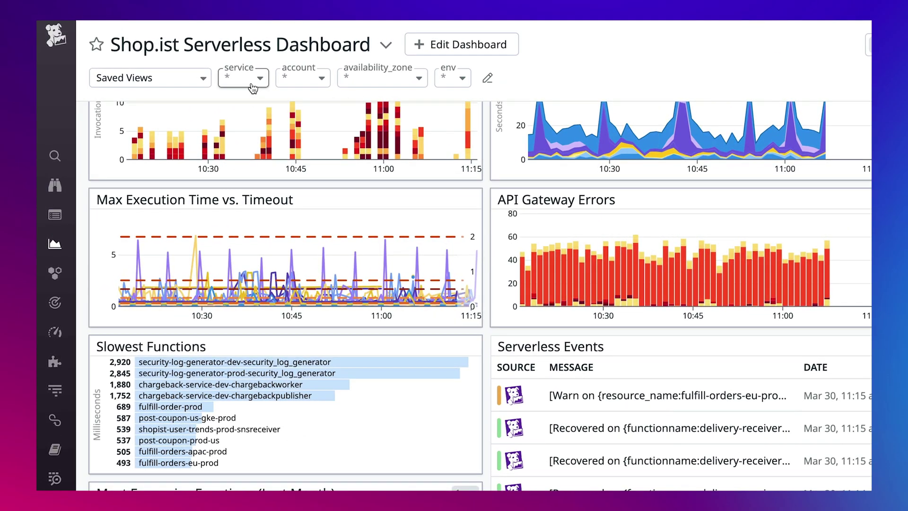
left_click(253, 87)
left_click(251, 82)
left_click(307, 85)
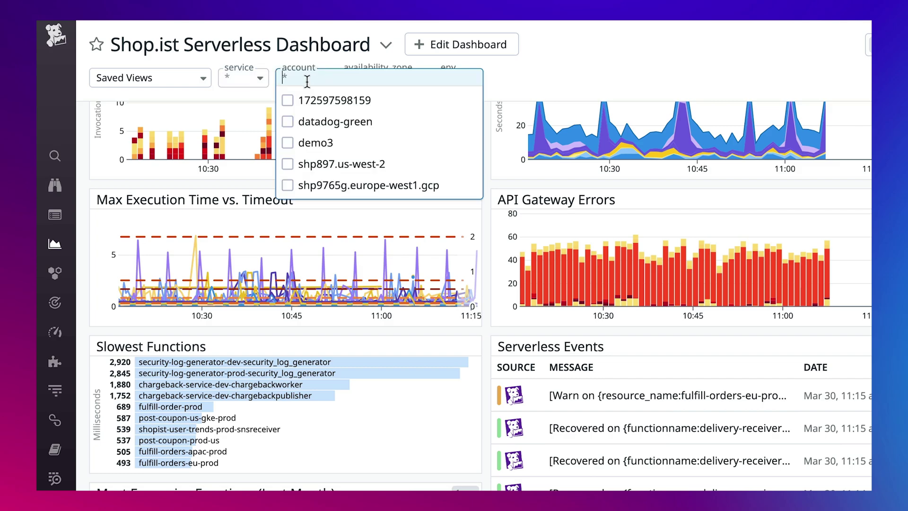
left_click(359, 86)
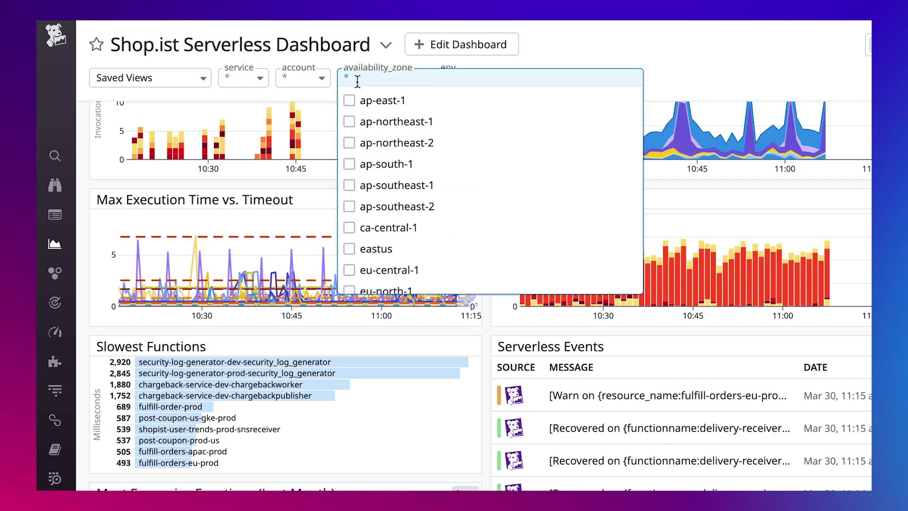
left_click(356, 82)
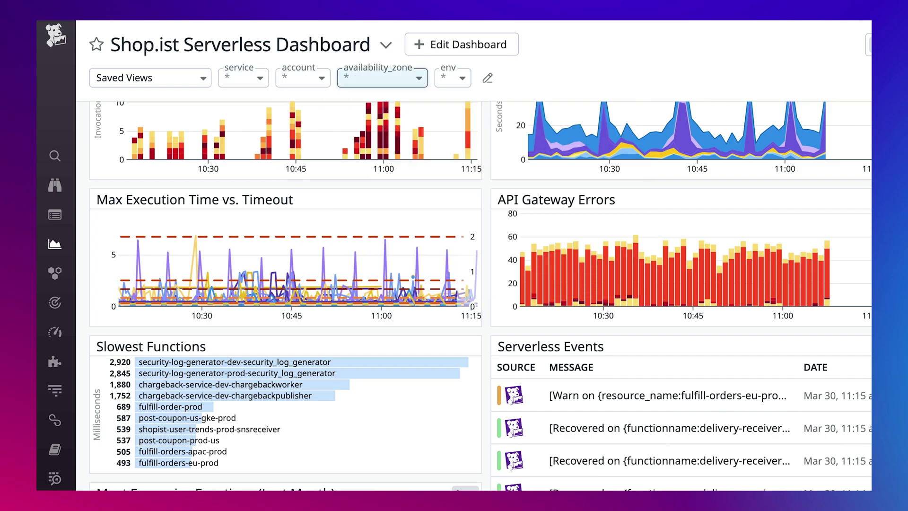